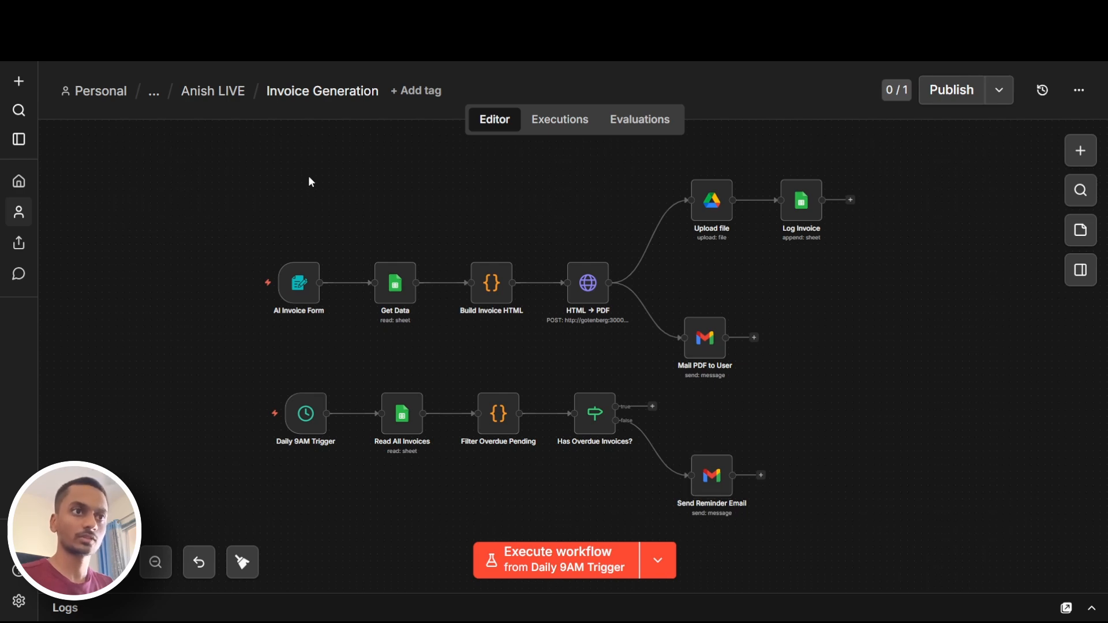
# Publish the current version of the Invoice Generation workflow
pyautogui.click(949, 88)
pyautogui.click(750, 440)
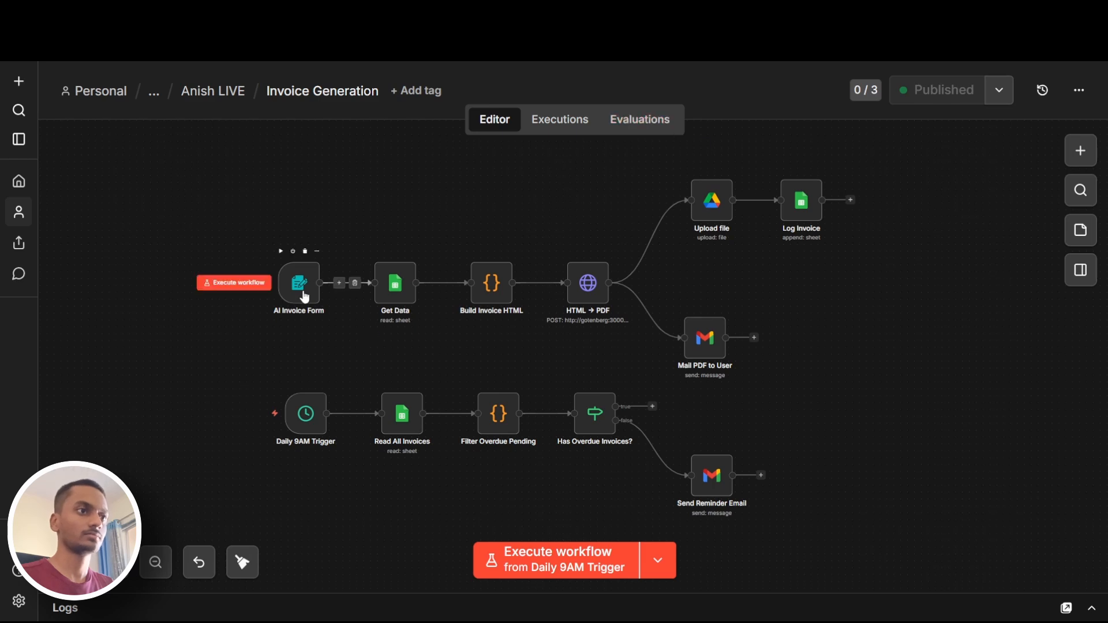
# Copy the production form URL from the AI Invoice Form trigger node
pyautogui.doubleClick(308, 297)
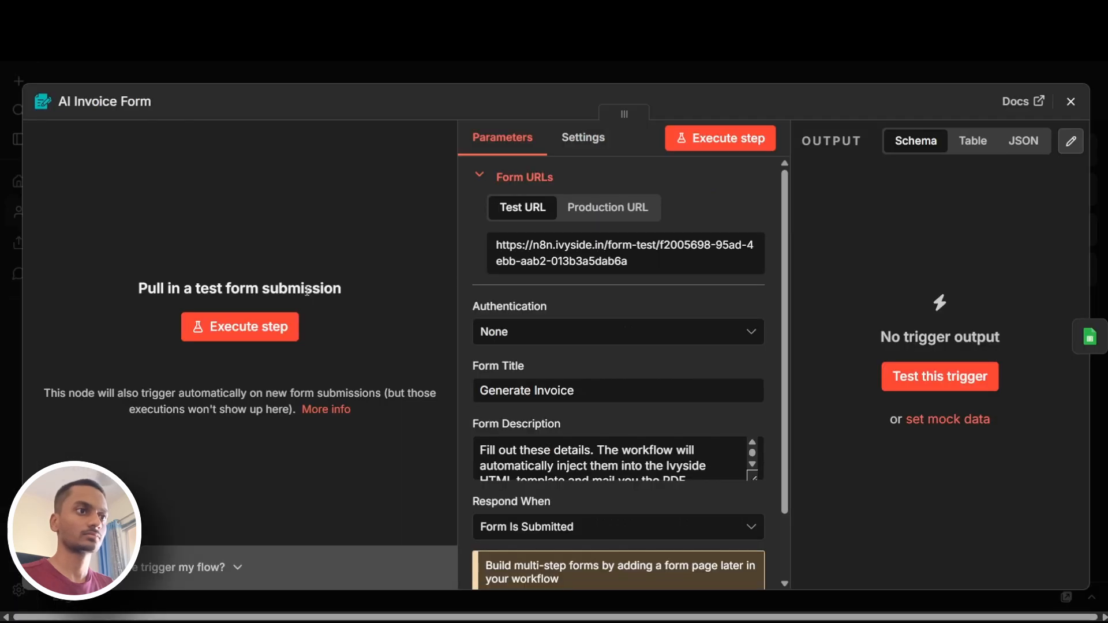
pyautogui.click(575, 139)
pyautogui.click(513, 145)
pyautogui.click(608, 207)
pyautogui.click(577, 245)
# Open the copied production form URL in a new browser tab and look over the Generate Invoice form
pyautogui.hotkey('ctrl', 't')
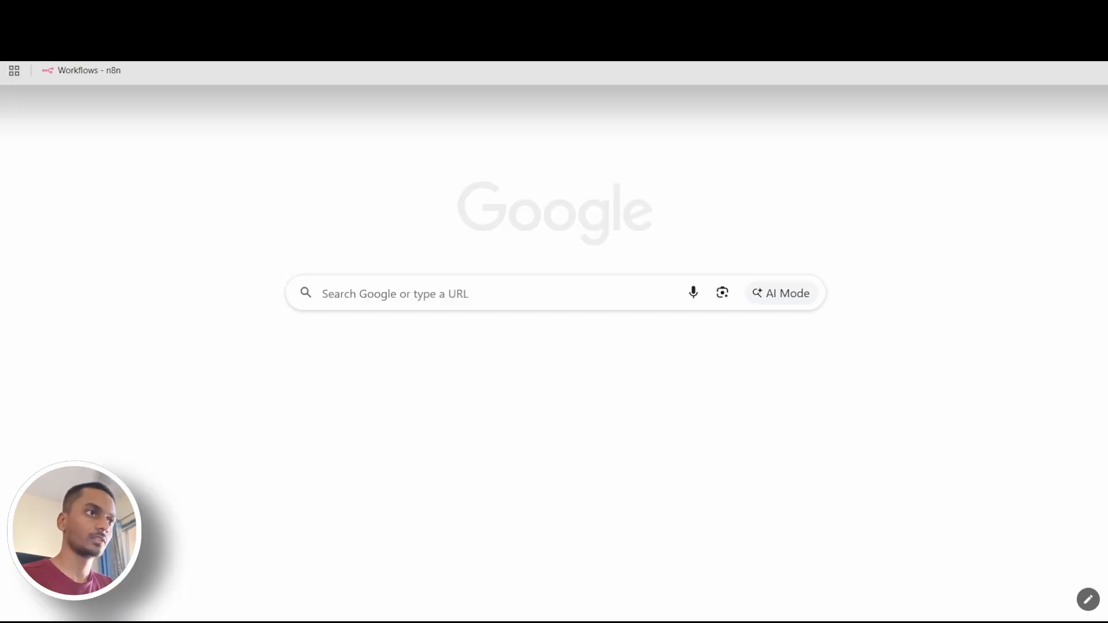
pyautogui.hotkey('ctrl', 'v')
pyautogui.press('Return')
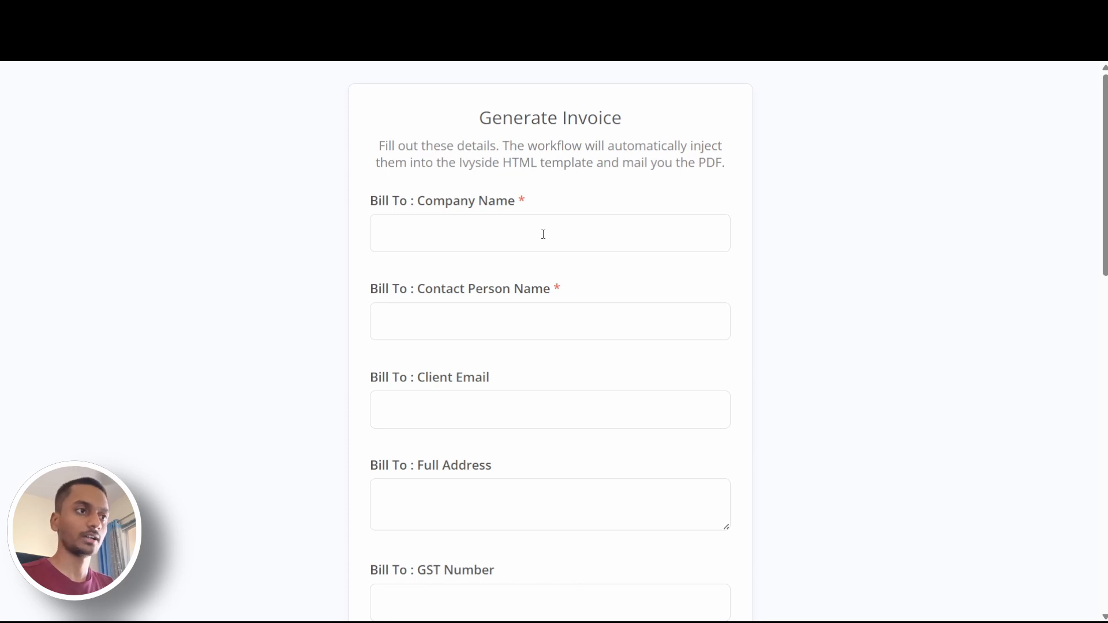
pyautogui.scroll(-15, 543, 231)
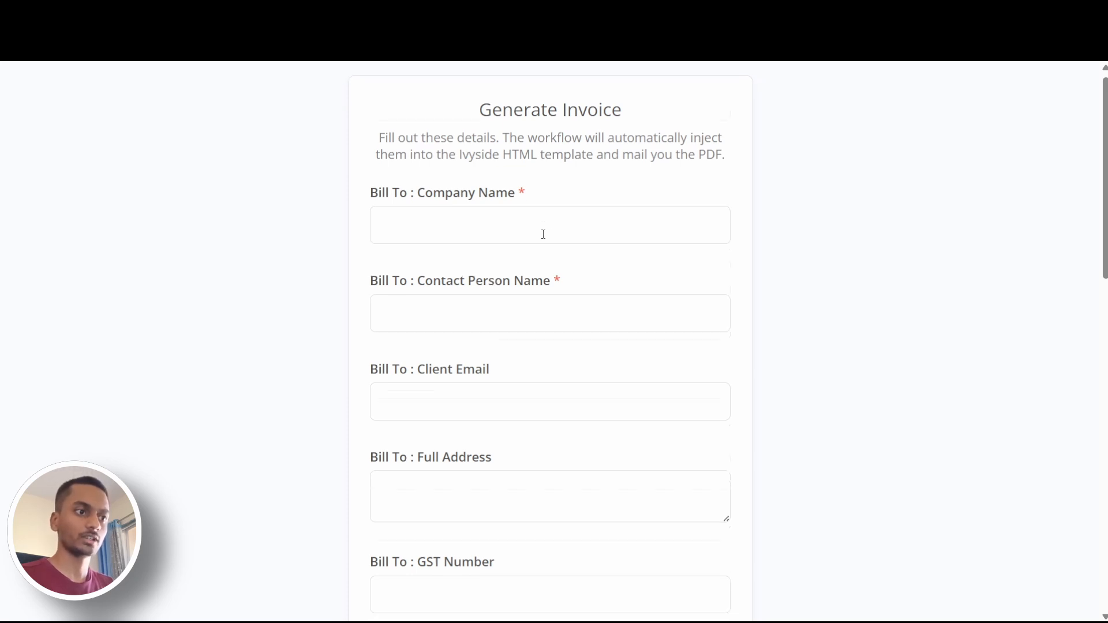
pyautogui.scroll(9, 552, 220)
pyautogui.scroll(6, 554, 217)
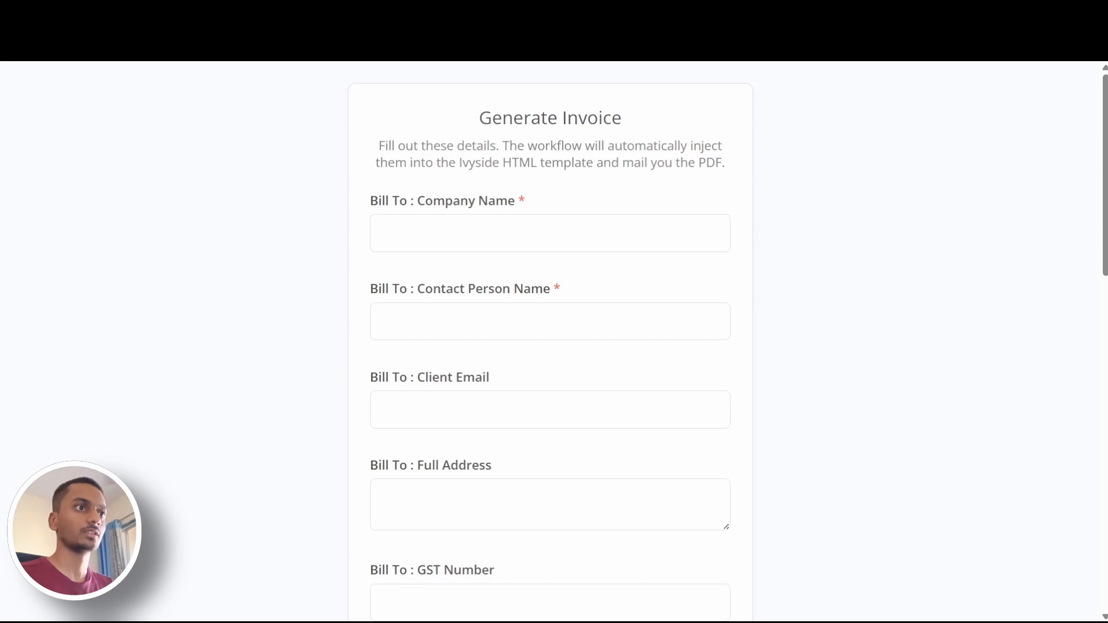
pyautogui.hotkey('ctrl', 't')
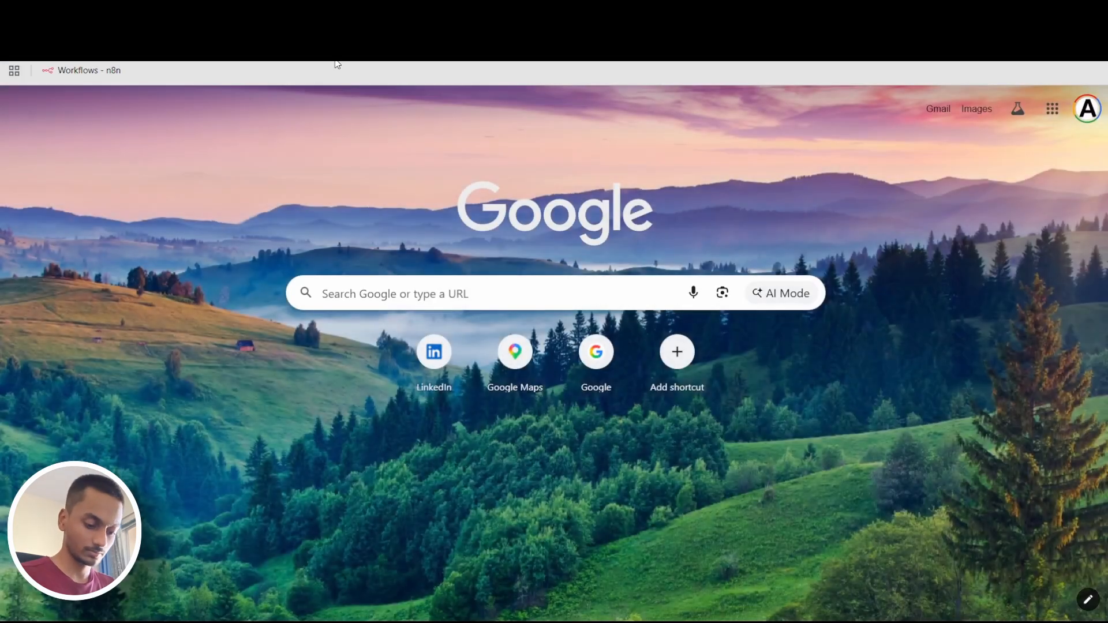
pyautogui.write('mail')
pyautogui.press('Return')
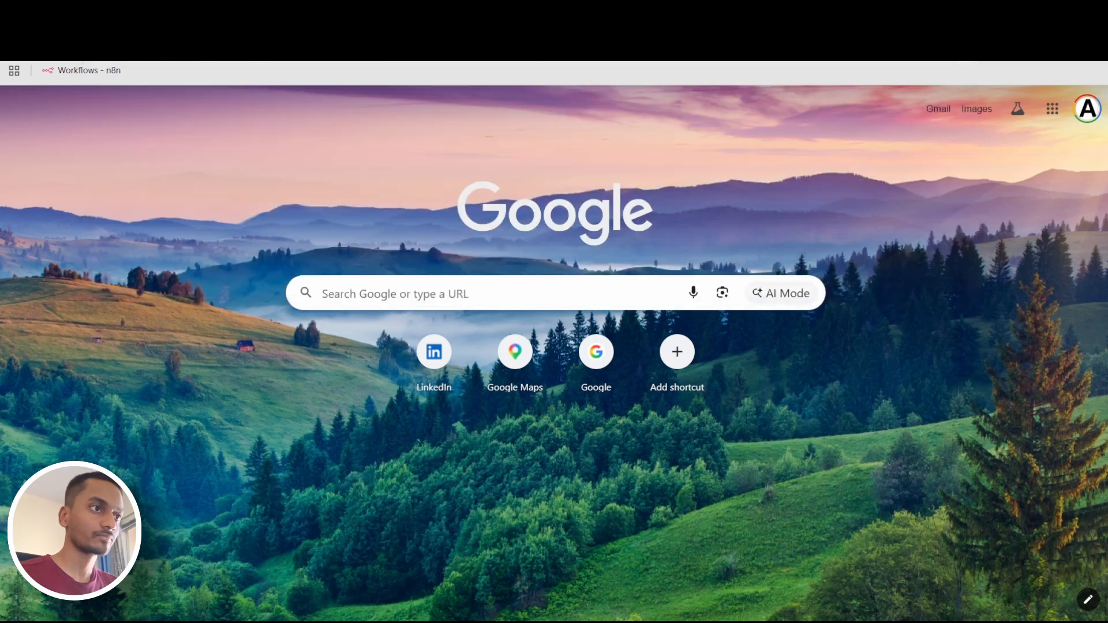
pyautogui.hotkey('ctrl', 'w')
# Enter "Nike pvt. Ltd." as the Bill To company name in the Generate Invoice form
pyautogui.click(432, 228)
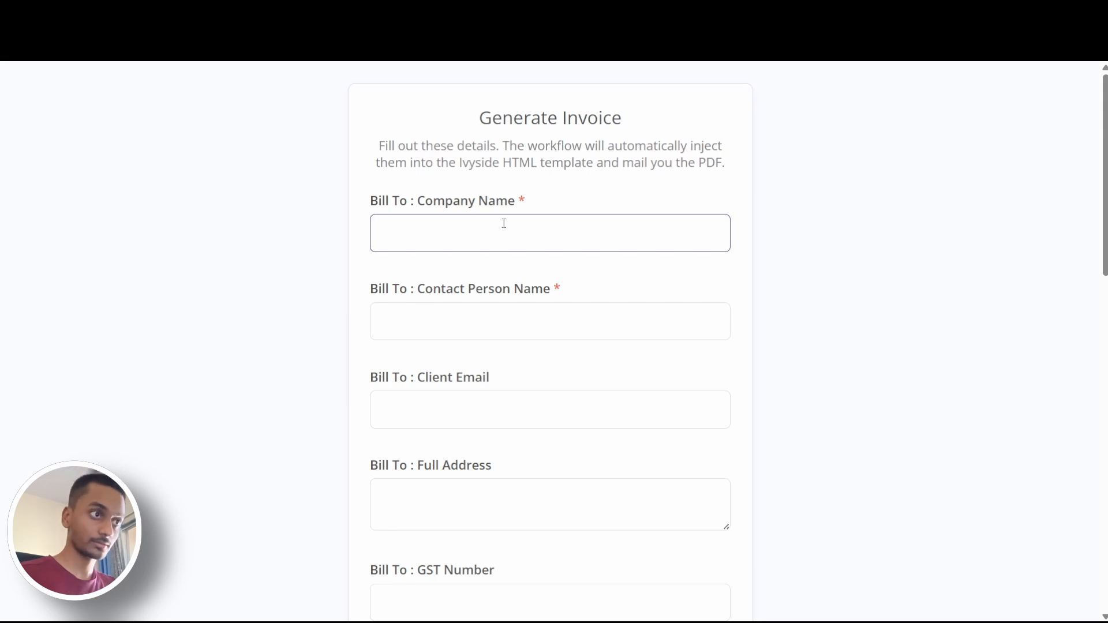
pyautogui.write('n')
pyautogui.press('BackSpace')
pyautogui.write('Nike pvt. Ltd.')
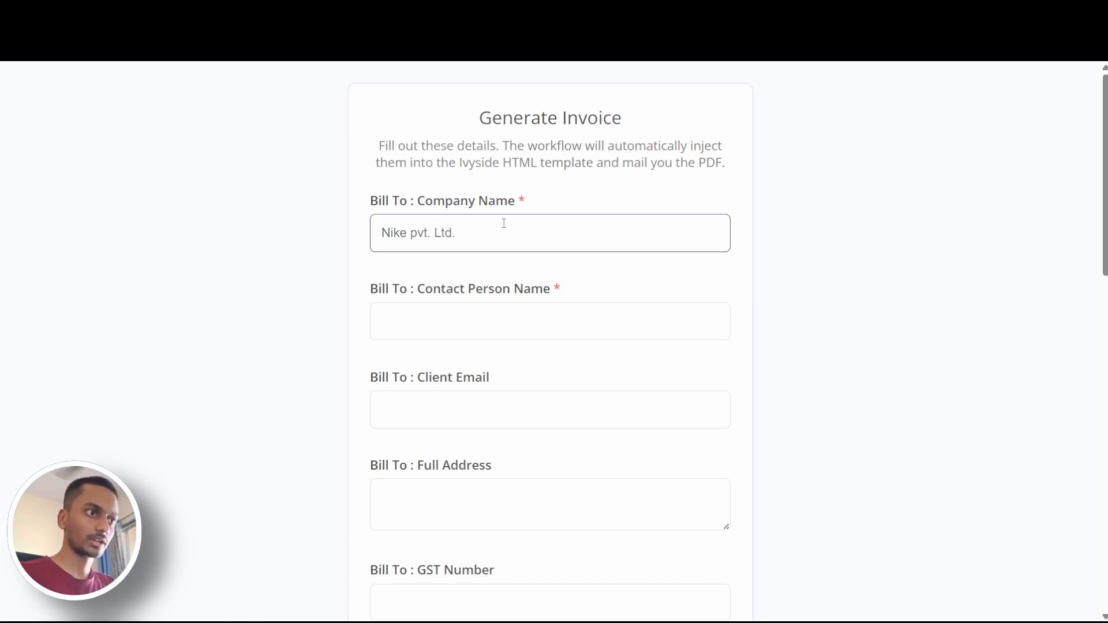
# Fill in the Bill To contact person's full name and the client's e-mail address
pyautogui.click(498, 307)
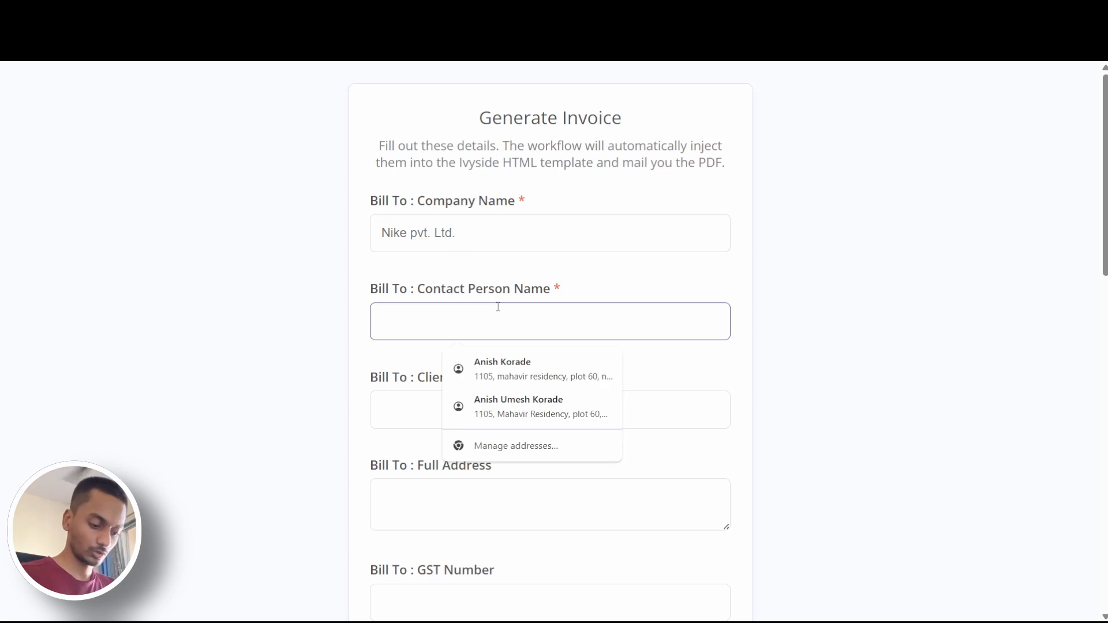
pyautogui.write('John')
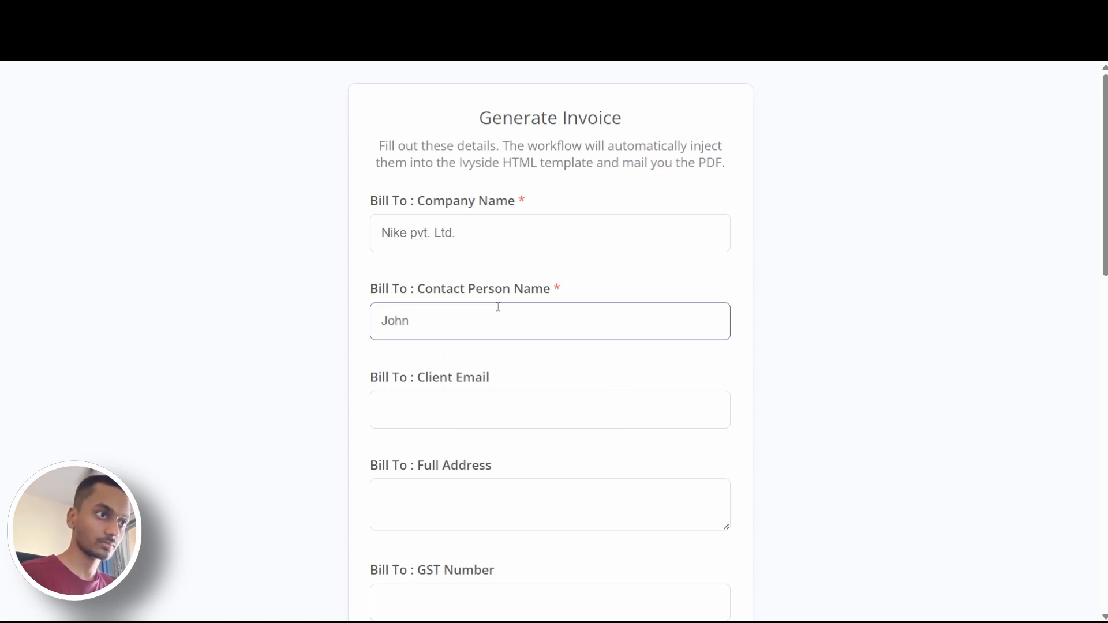
pyautogui.write(' Doe')
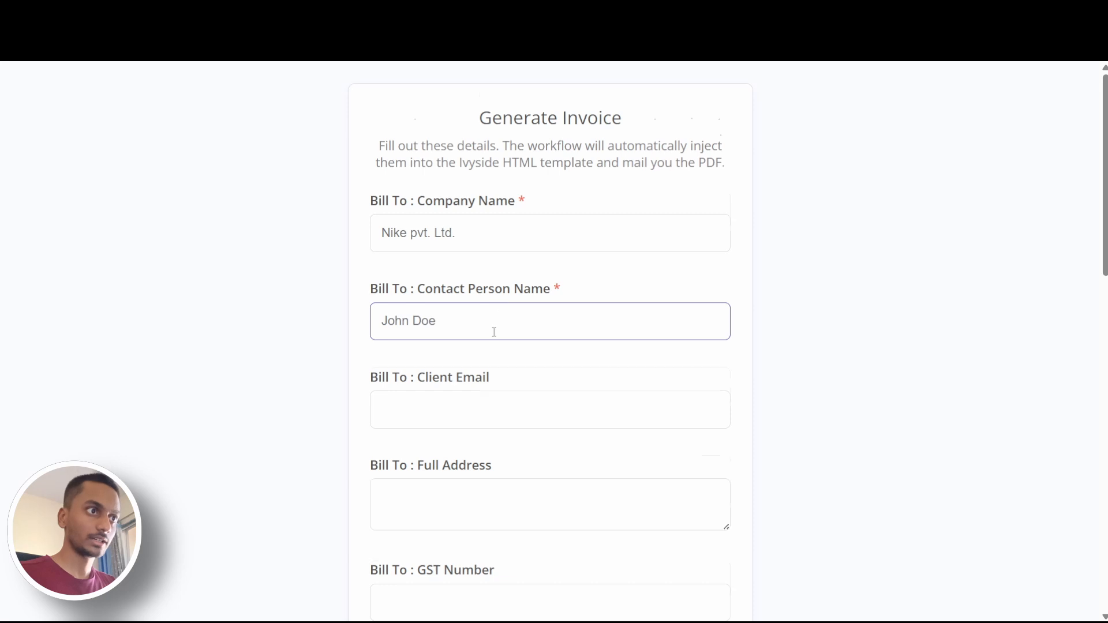
pyautogui.scroll(-5, 494, 332)
pyautogui.scroll(1, 508, 213)
pyautogui.click(503, 192)
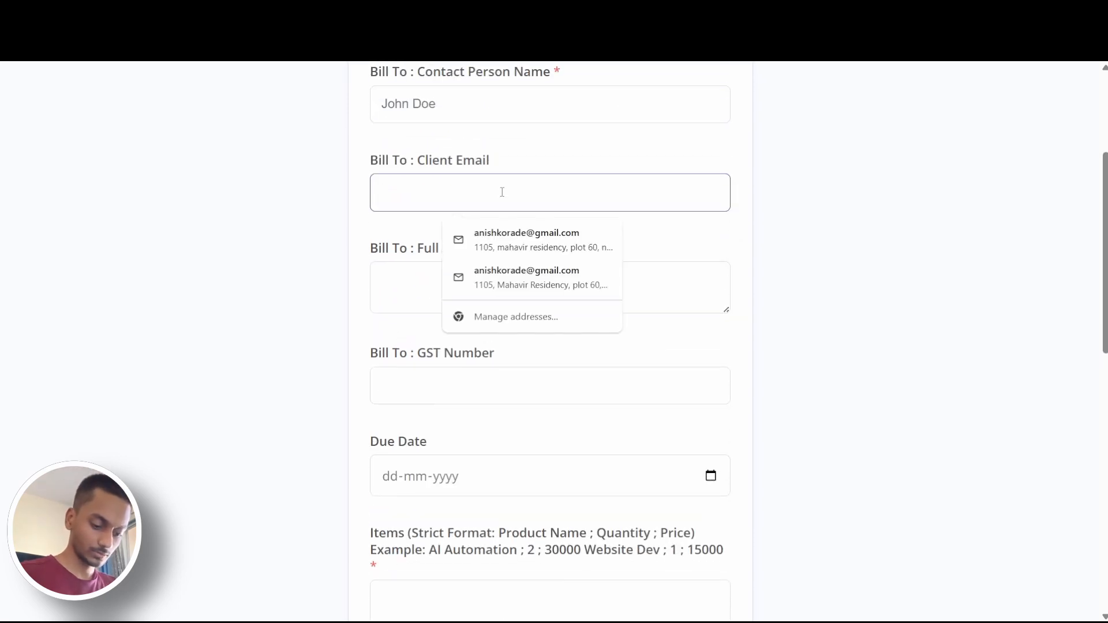
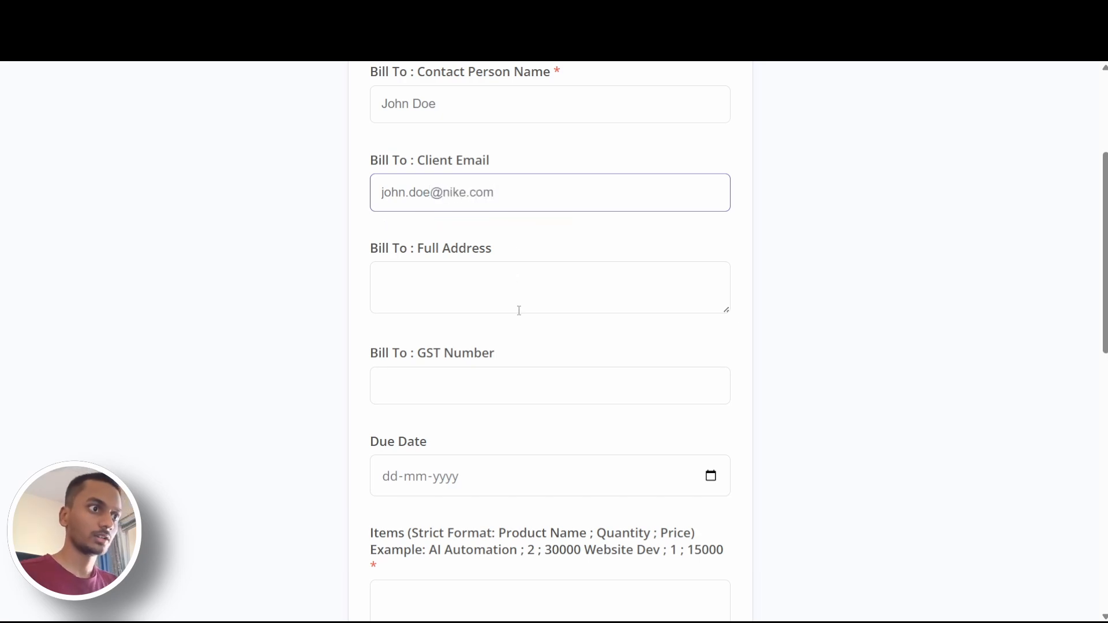
# Switch to Google Maps, search for "Nike" and copy the address of the Nike Factory Store at R Mall
pyautogui.click(519, 294)
pyautogui.click(496, 11)
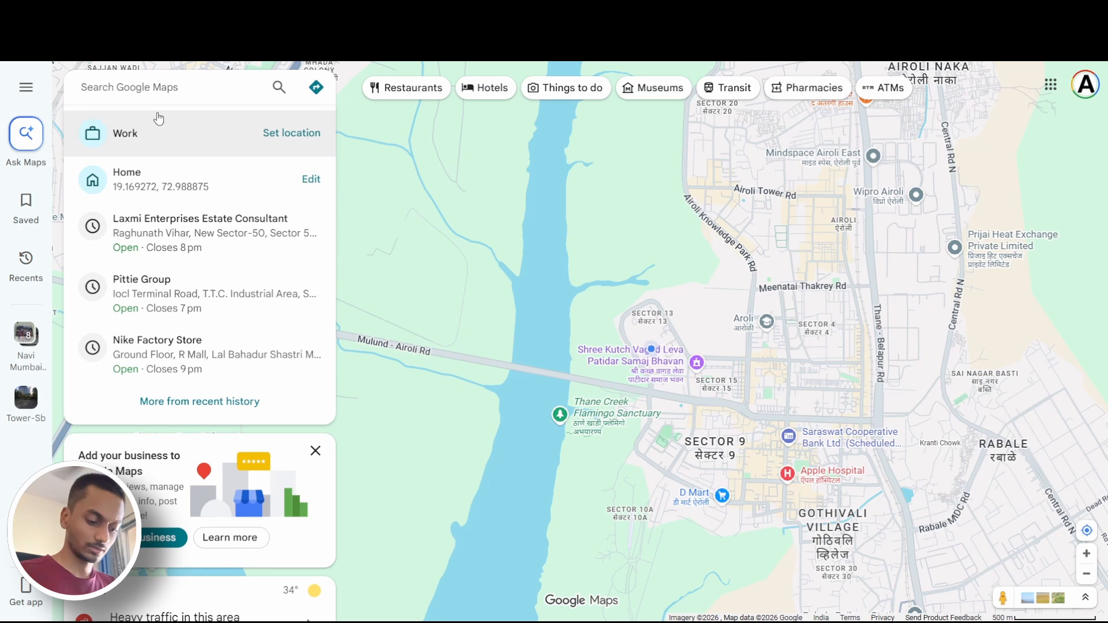
pyautogui.write('Nike')
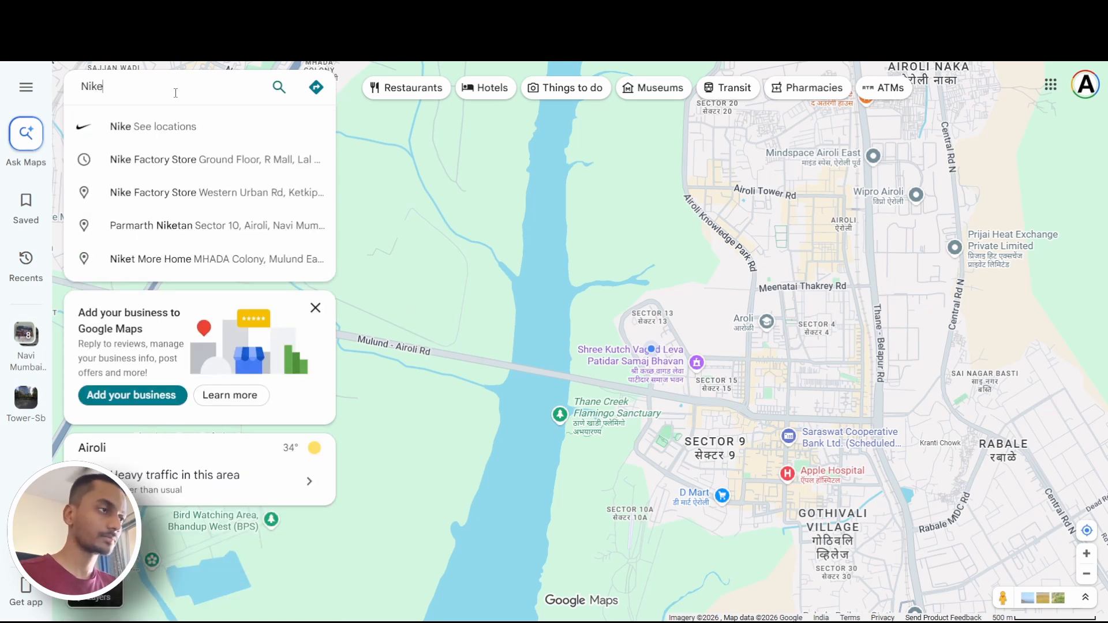
pyautogui.press('Return')
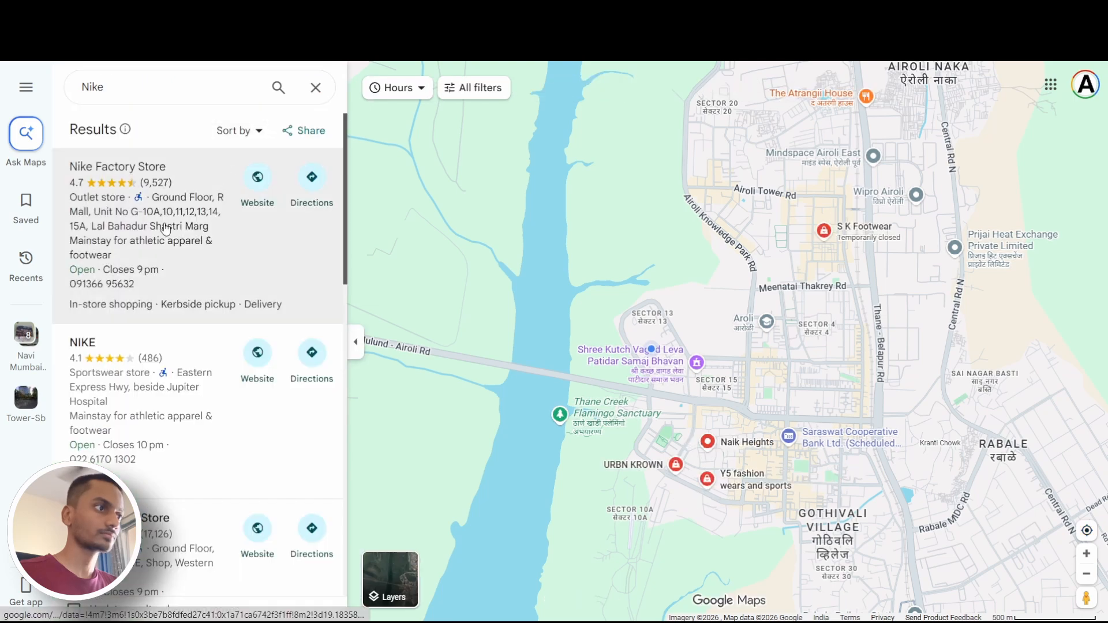
pyautogui.click(192, 225)
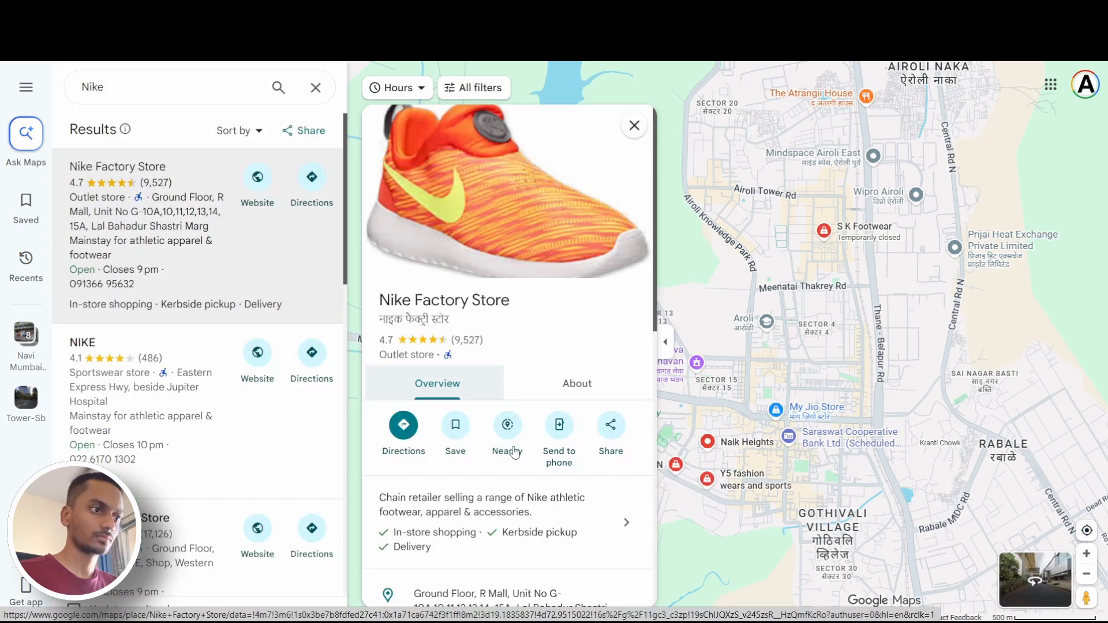
pyautogui.scroll(-3, 529, 500)
pyautogui.click(620, 386)
# Return to the invoice form and paste the copied store address as the Bill To full address
pyautogui.hotkey('ctrl', 'shift', 'Tab')
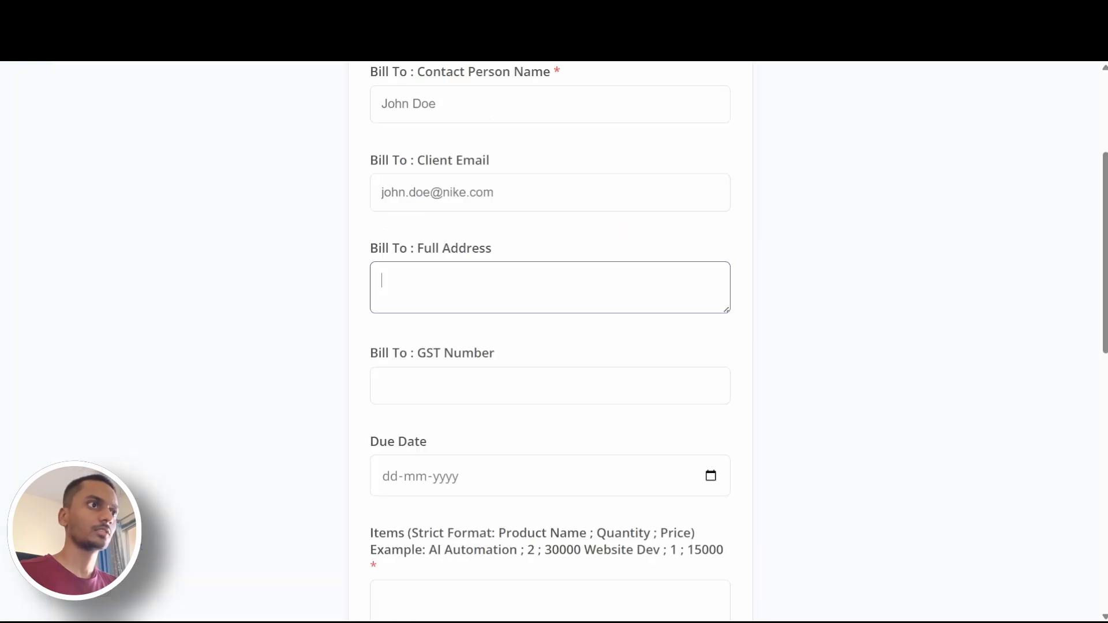
pyautogui.hotkey('ctrl', 'Tab')
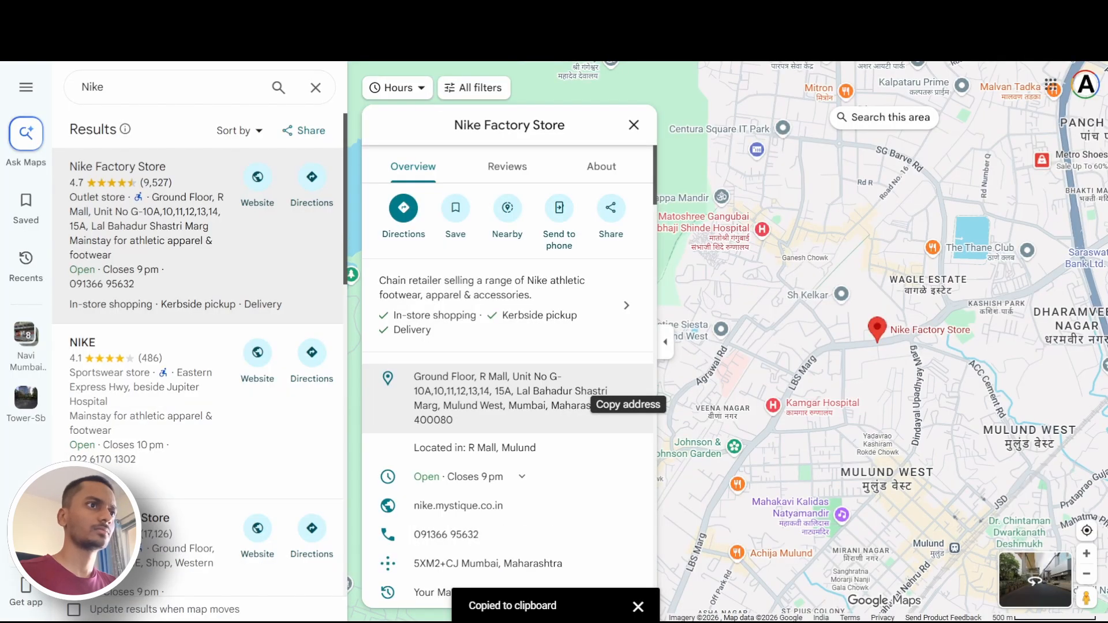
pyautogui.hotkey('ctrl', 'shift', 'Tab')
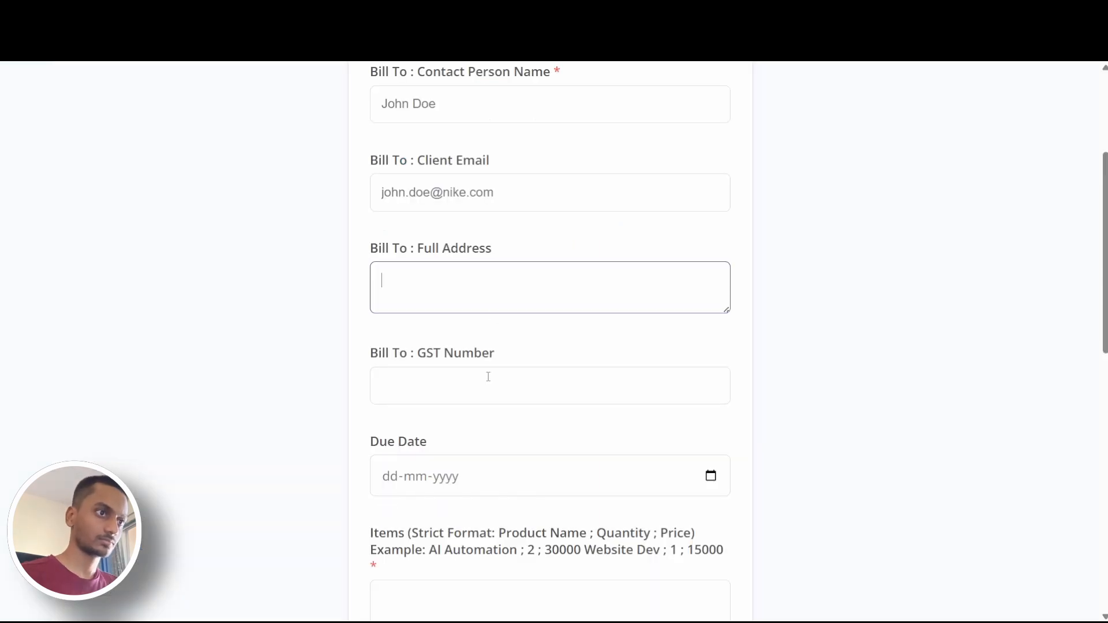
pyautogui.hotkey('ctrl', 'v')
# Leave the GST number empty and set the invoice's due date to 14-04-2026
pyautogui.click(489, 383)
pyautogui.scroll(-5, 508, 346)
pyautogui.click(569, 198)
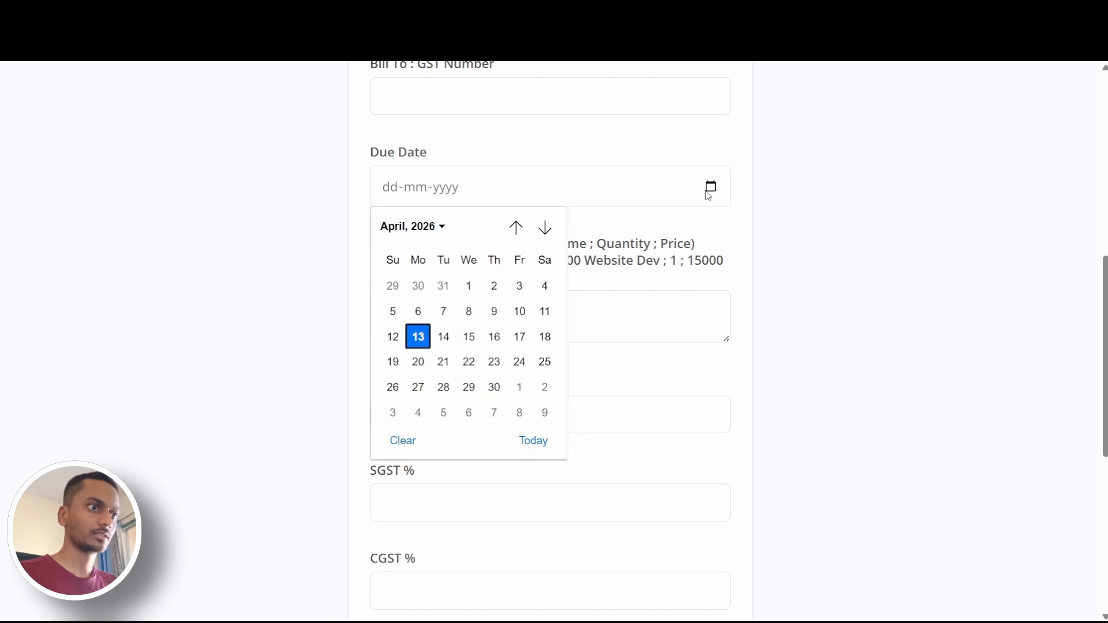
pyautogui.click(447, 337)
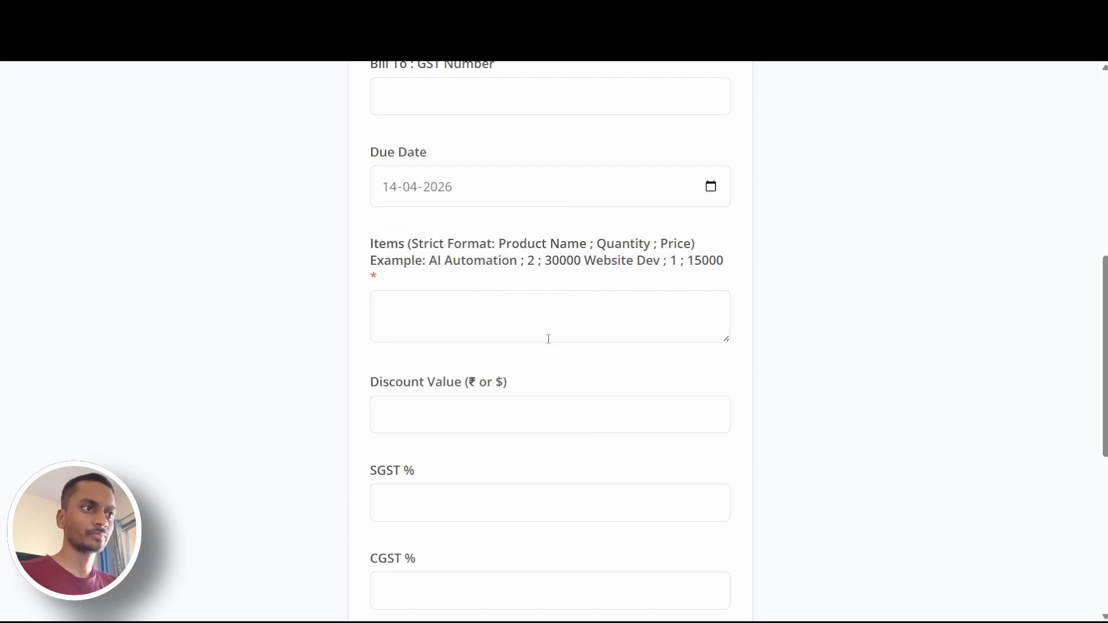
# Enter the first invoice item as "Invoice Tracker;1;1500" and start a new line below it
pyautogui.click(504, 313)
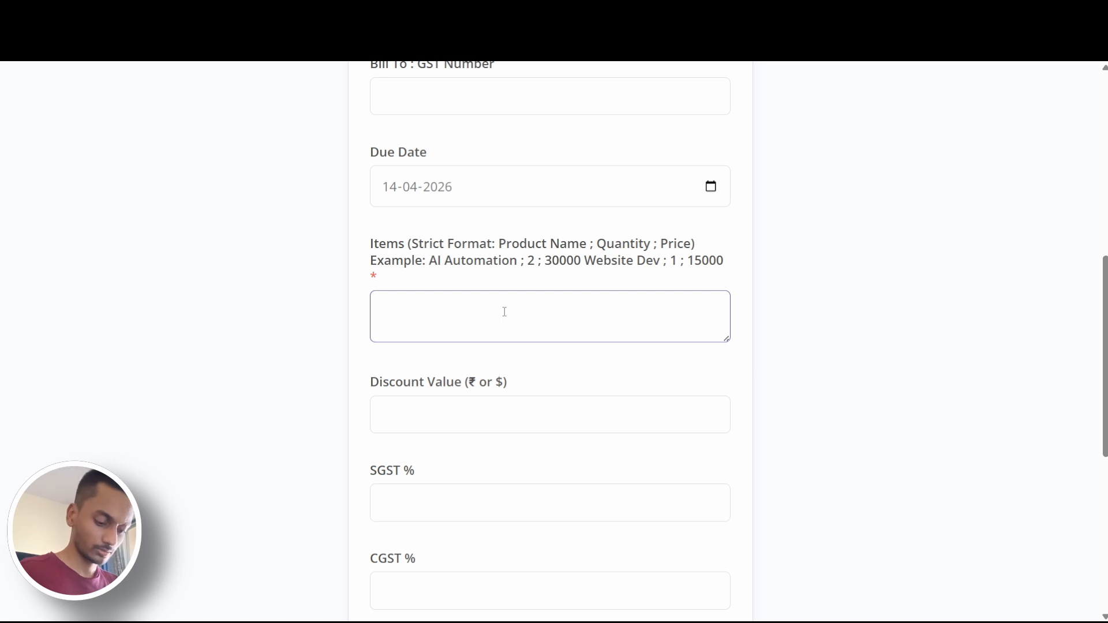
pyautogui.write('Invoic')
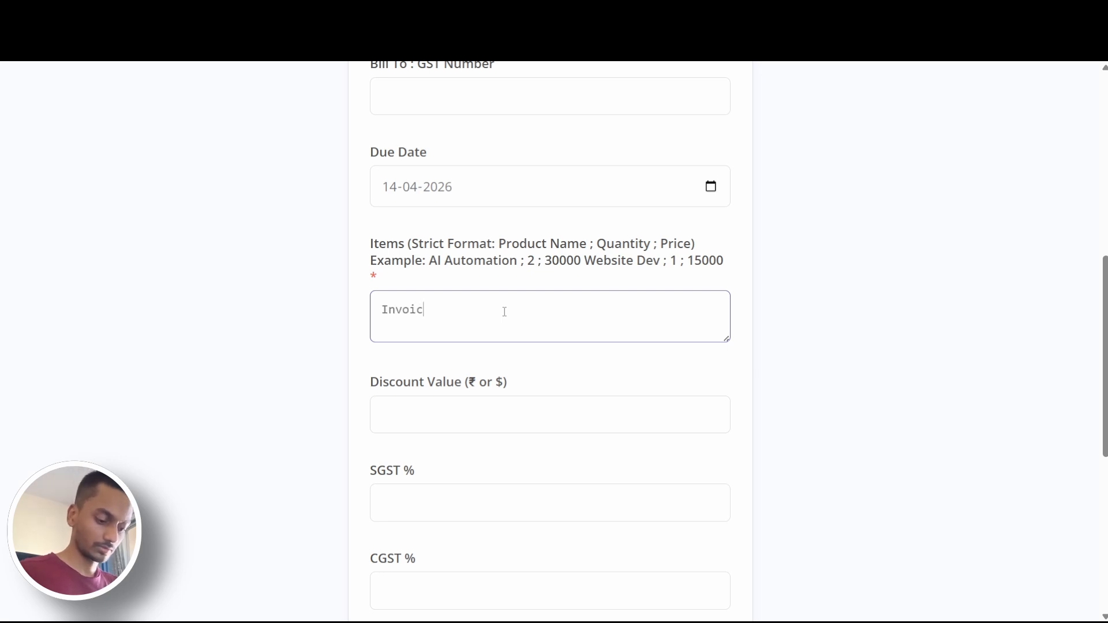
pyautogui.write('e Trackler')
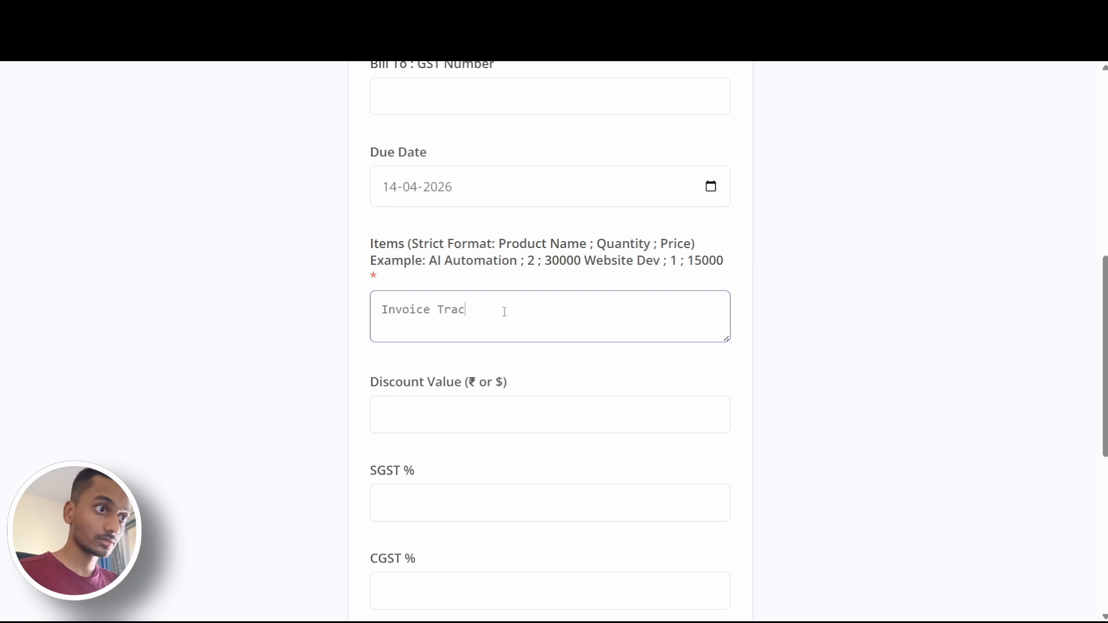
pyautogui.press('BackSpace')
pyautogui.press('BackSpace')
pyautogui.press('BackSpace')
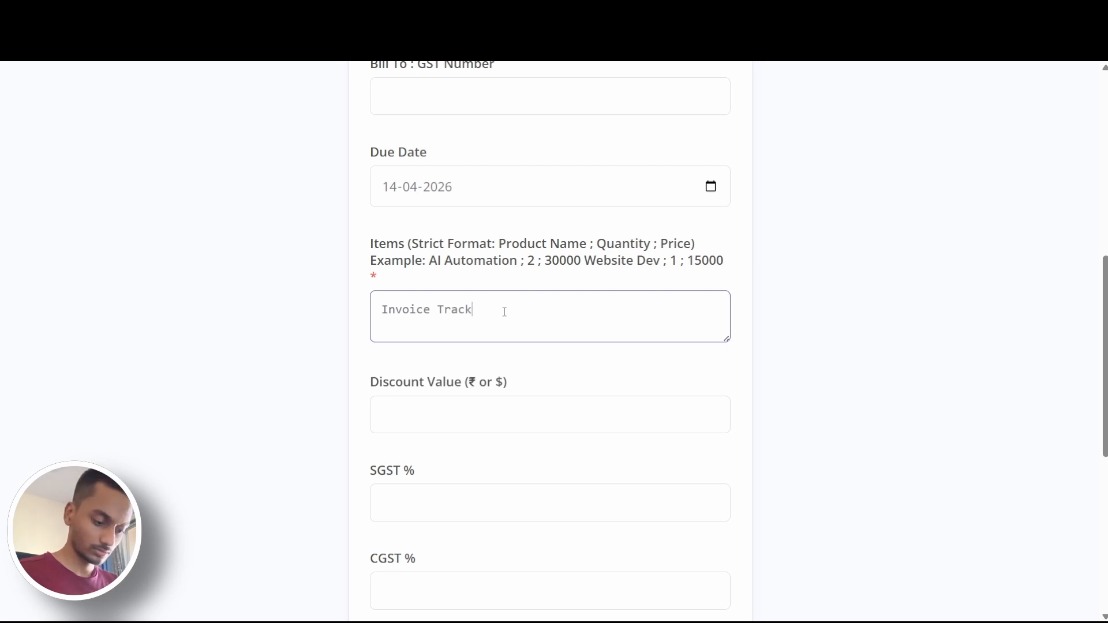
pyautogui.write('er;1;15000')
pyautogui.press('BackSpace')
pyautogui.press('Return')
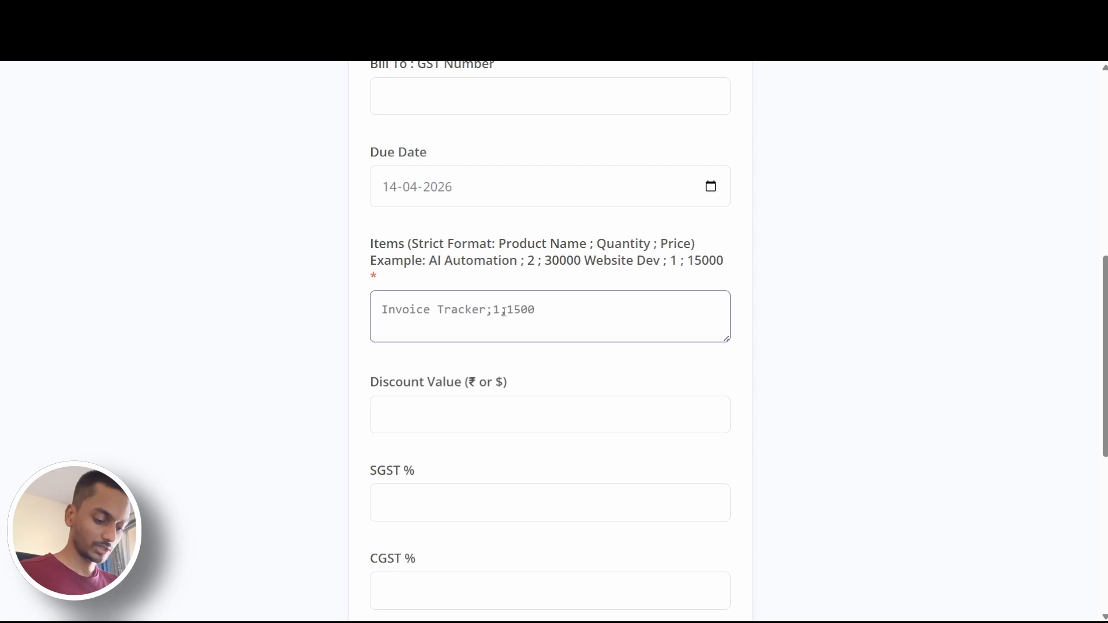
# Add the second invoice item as "Website;2;1000"
pyautogui.write('Website;2;')
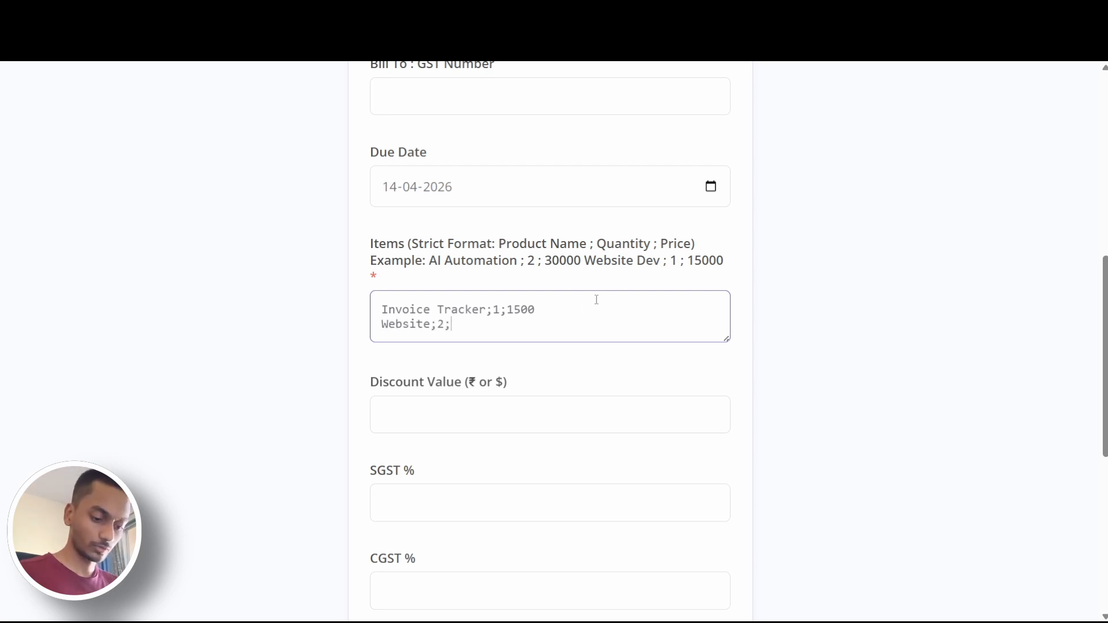
pyautogui.write('100')
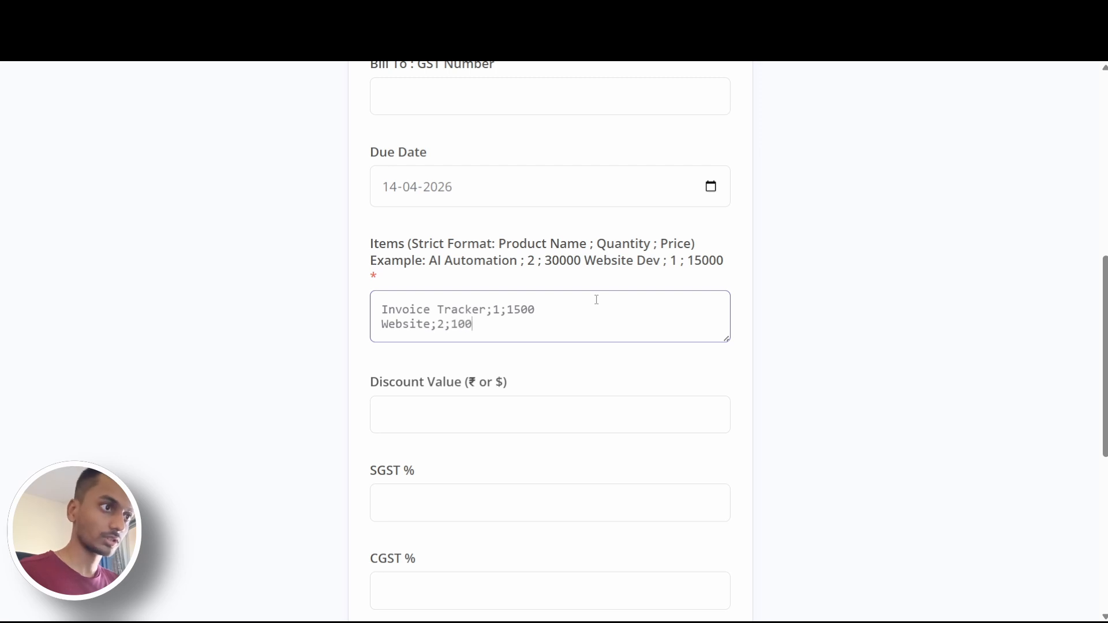
pyautogui.write('0')
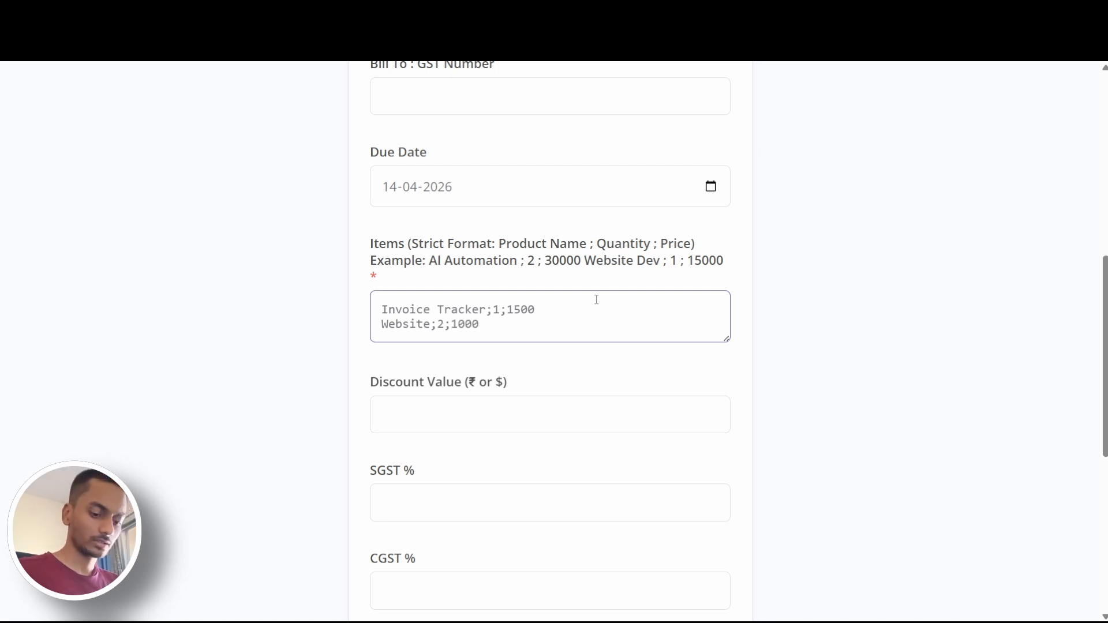
# Set the discount value, SGST % and CGST % all to 0
pyautogui.scroll(-1, 597, 300)
pyautogui.click(522, 336)
pyautogui.write('0')
pyautogui.click(508, 438)
pyautogui.write('0')
pyautogui.click(484, 514)
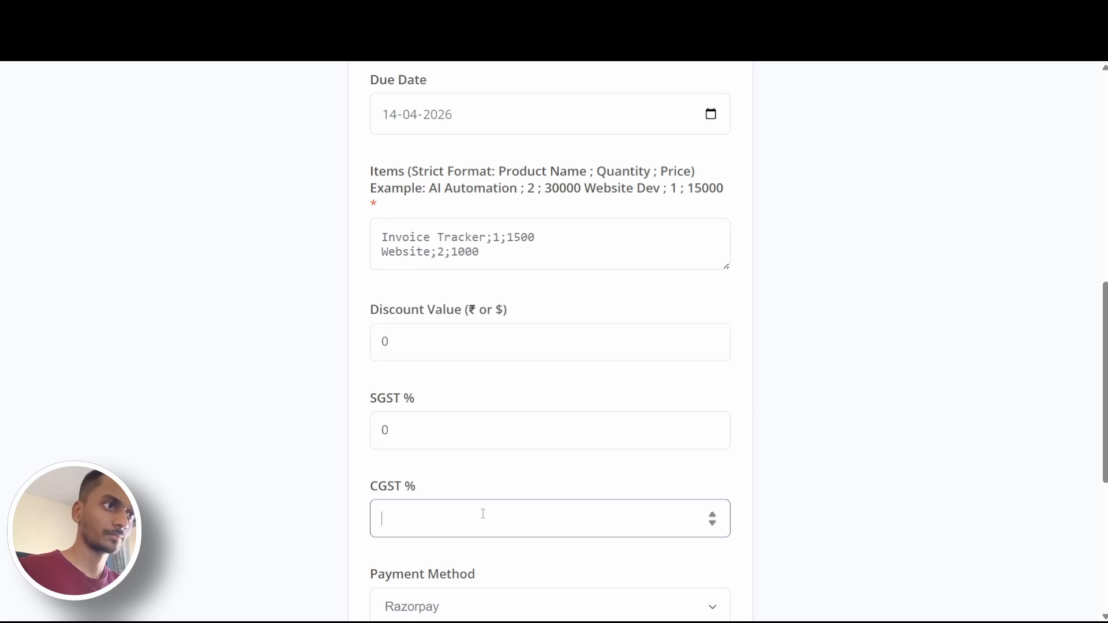
pyautogui.write('0')
# Set the payment method to Bank Transfer and the currency to USD – US Dollar ($)
pyautogui.scroll(-5, 520, 433)
pyautogui.click(520, 260)
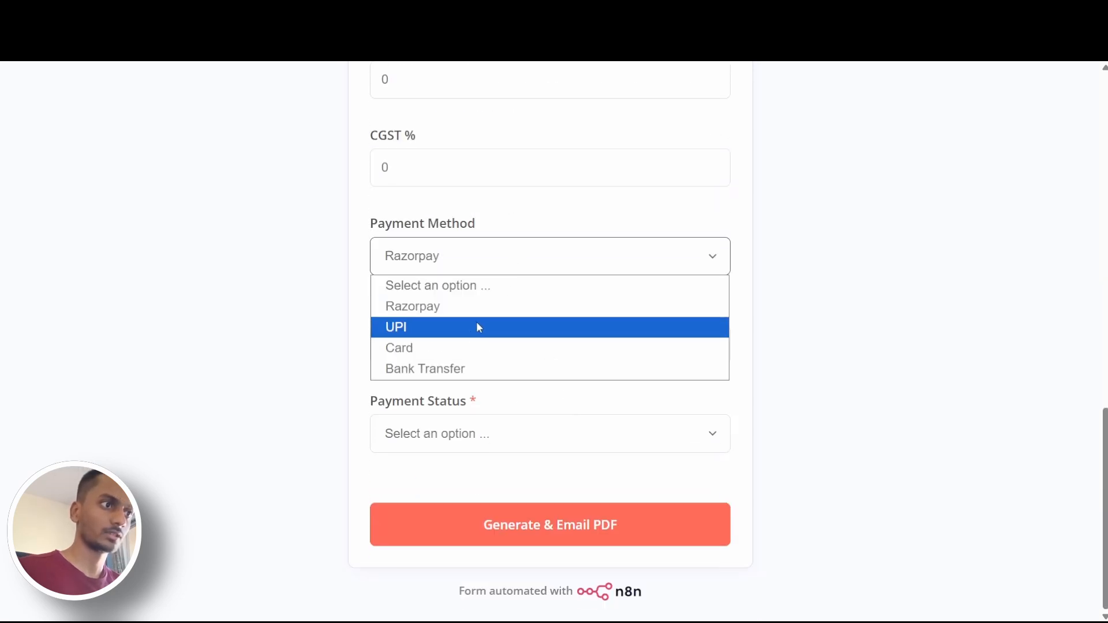
pyautogui.click(470, 368)
pyautogui.click(474, 345)
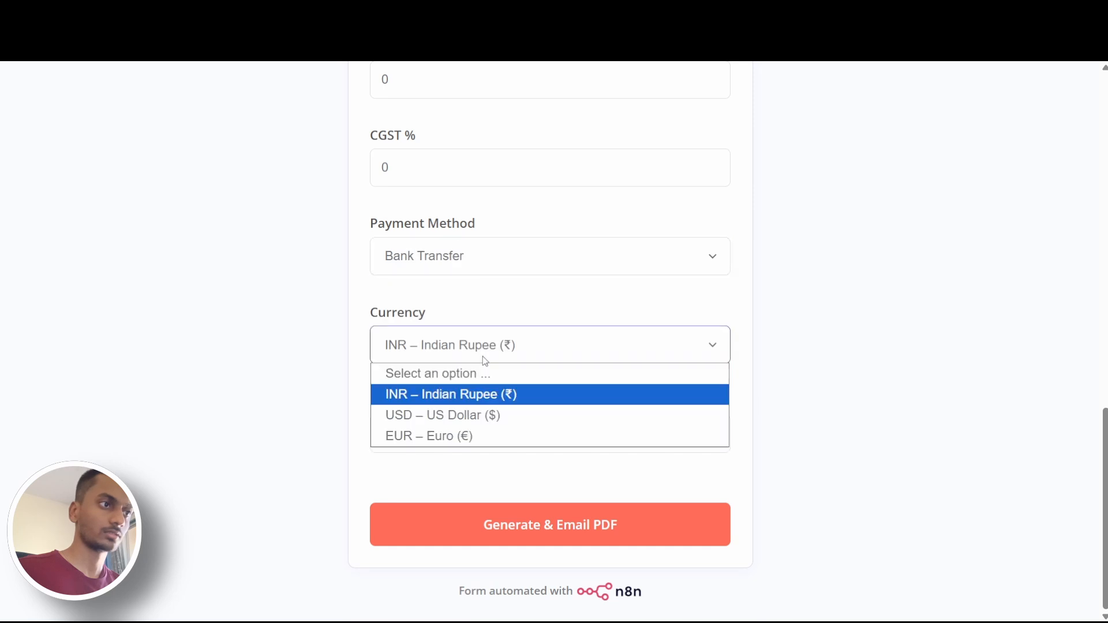
pyautogui.click(484, 415)
# Set the payment status to Pending and submit the form to generate and email the invoice PDF
pyautogui.click(484, 437)
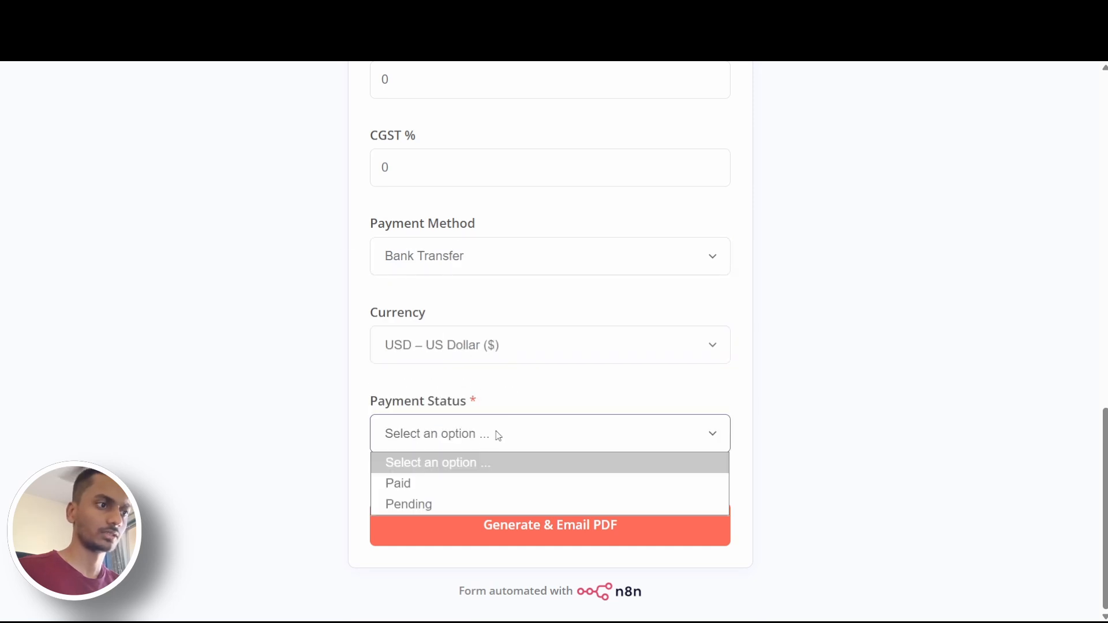
pyautogui.click(445, 505)
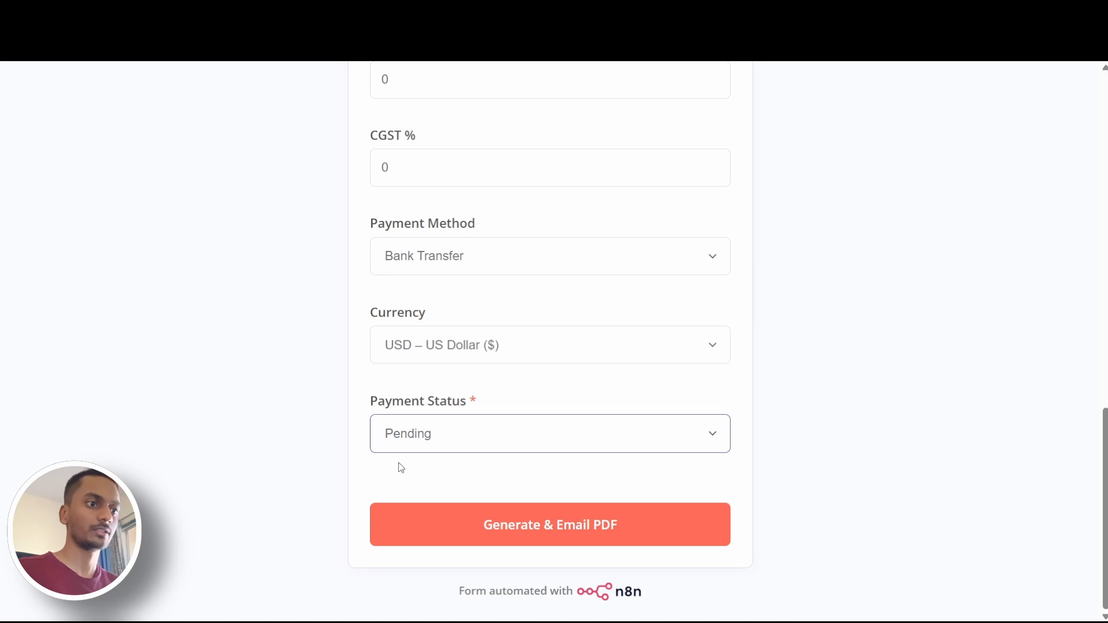
pyautogui.click(532, 526)
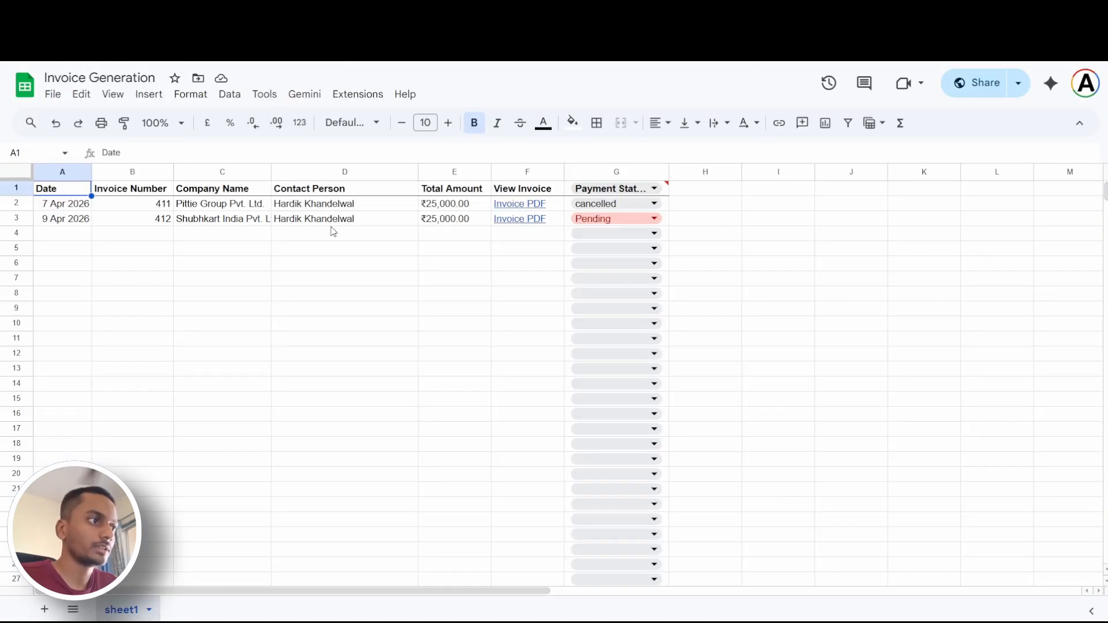
# Check row 4 of the Invoice Generation spreadsheet in Google Sheets for the newly submitted invoice
pyautogui.click(18, 237)
pyautogui.click(203, 264)
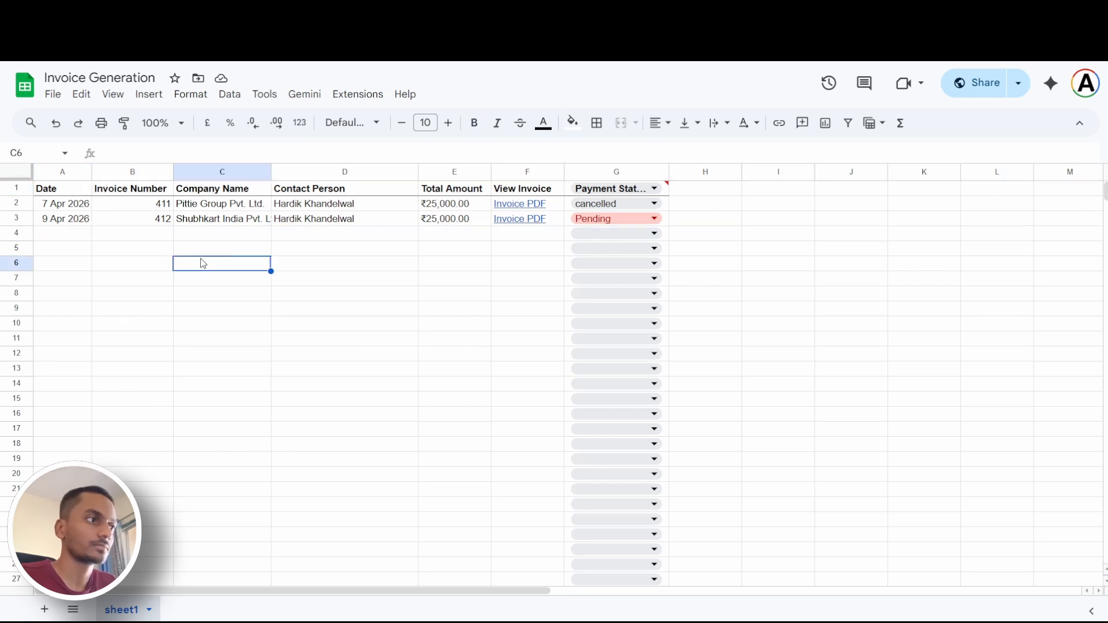
pyautogui.click(25, 235)
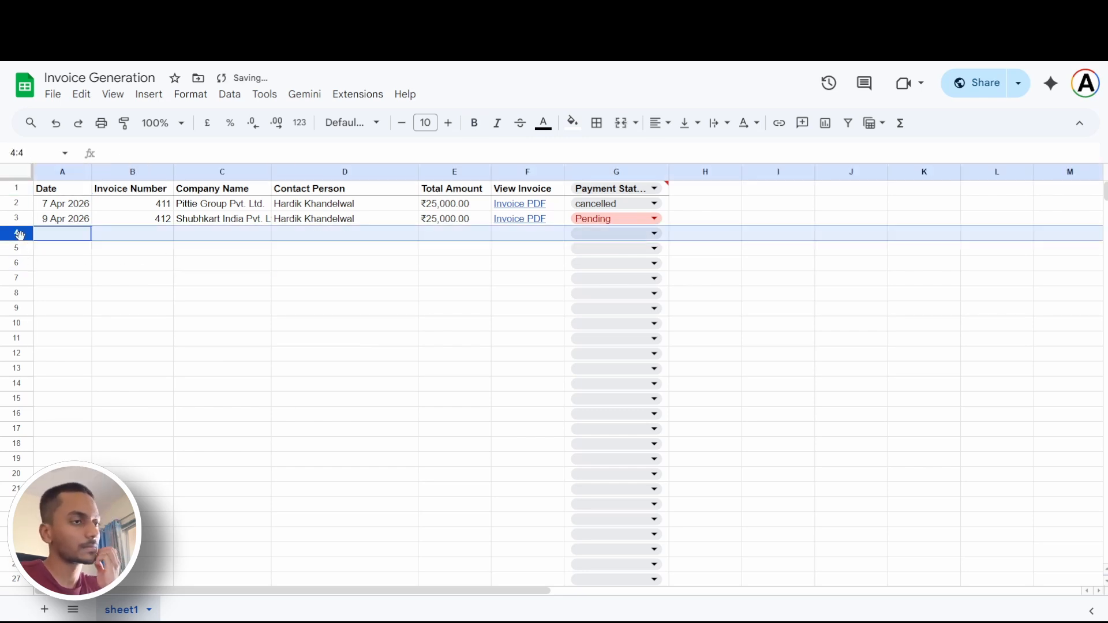
pyautogui.click(258, 328)
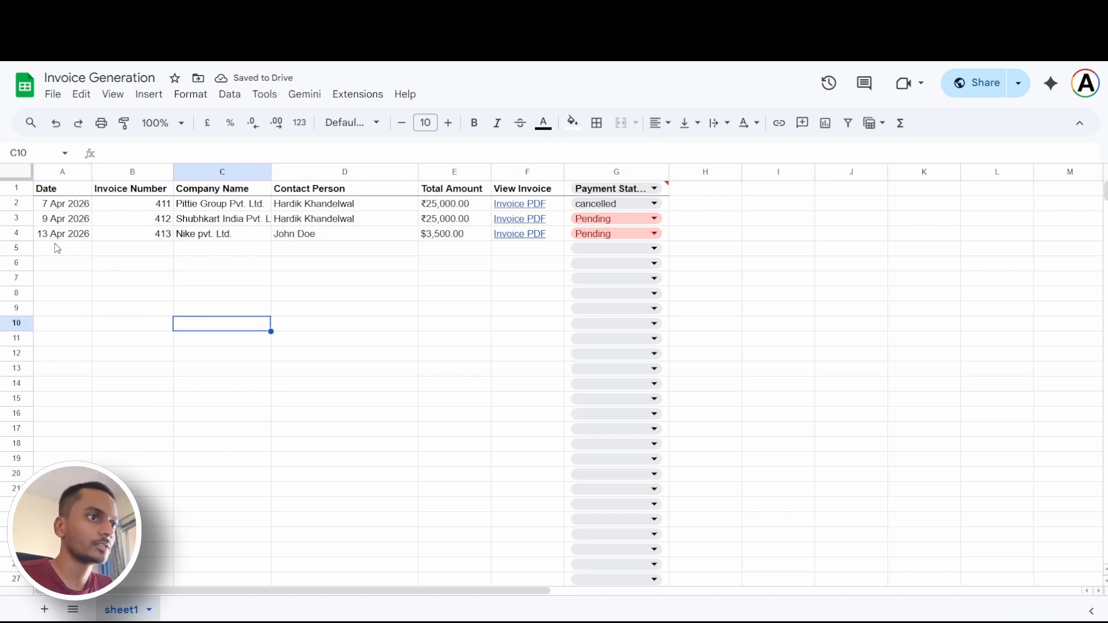
pyautogui.click(26, 237)
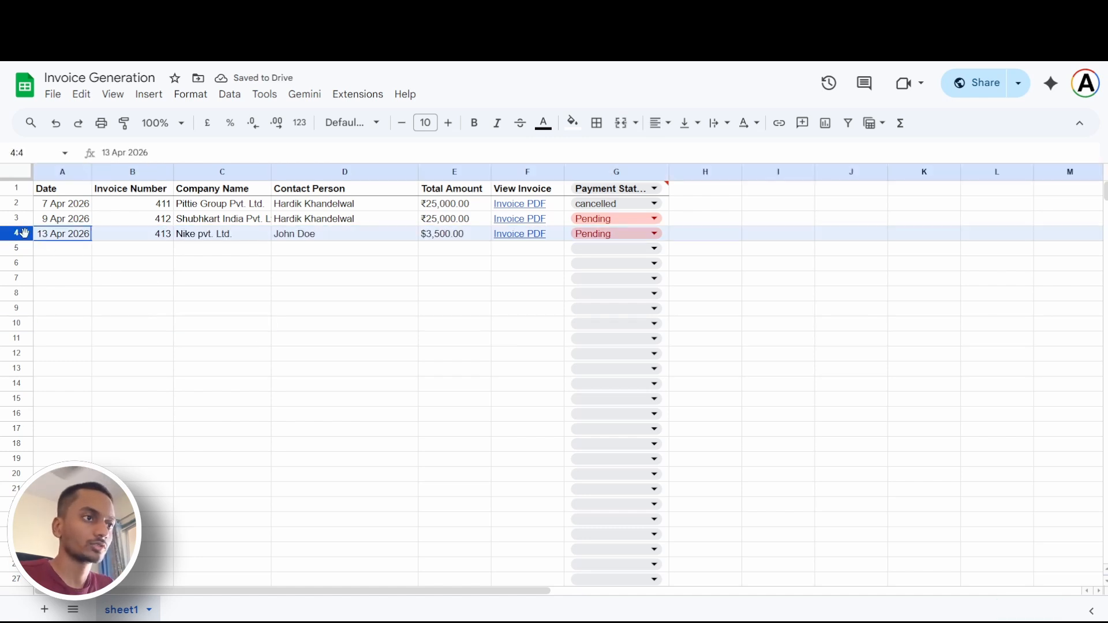
# Open the Nike pvt. Ltd. invoice PDF linked in row 4 and read through the whole page
pyautogui.click(505, 237)
pyautogui.click(584, 263)
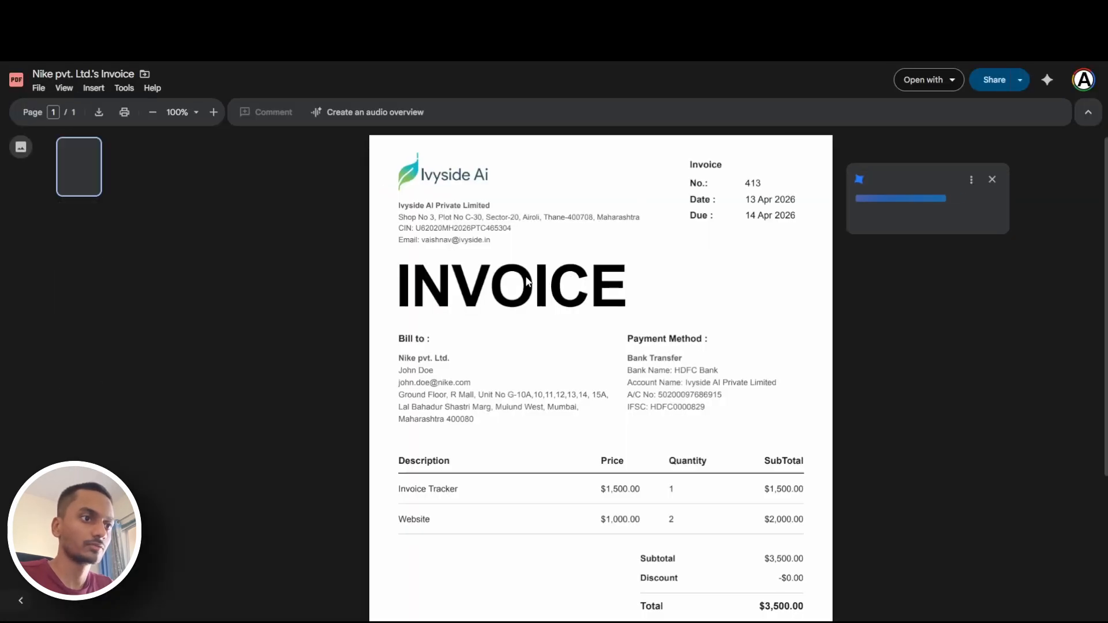
pyautogui.scroll(-4, 596, 324)
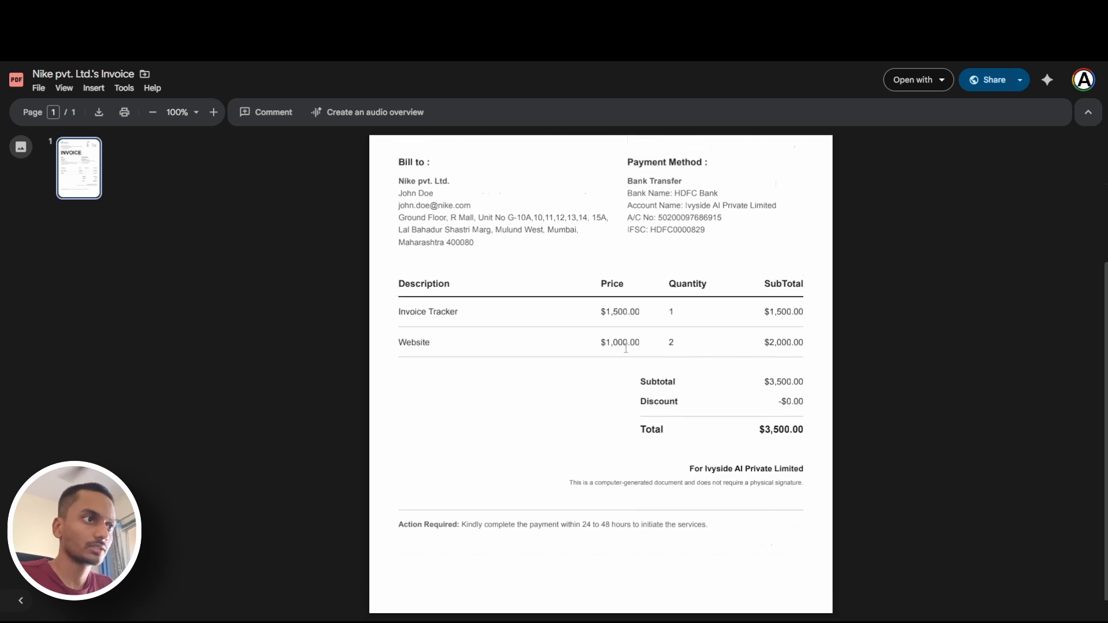
pyautogui.scroll(4, 626, 348)
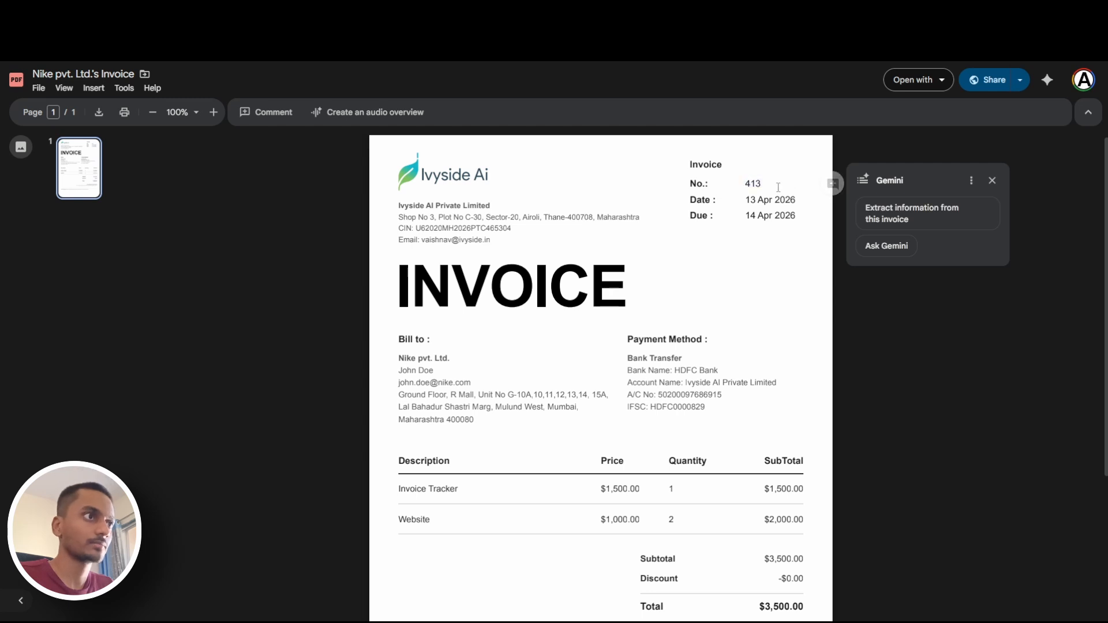
# Return to the Invoice Generation spreadsheet and compare the invoice numbers in rows 3 and 4
pyautogui.click(502, 13)
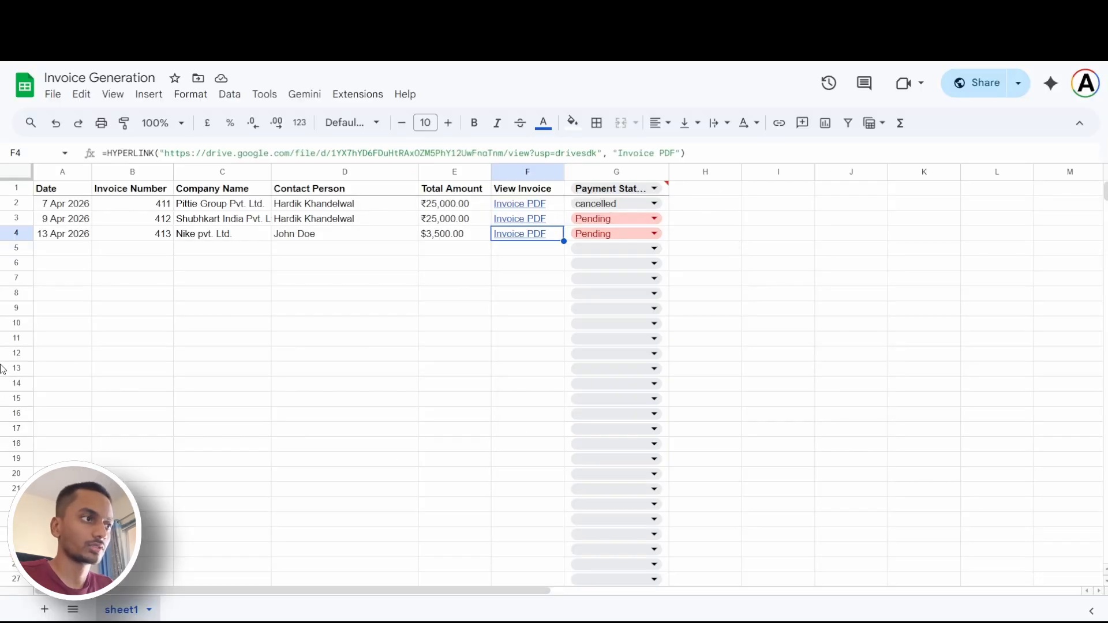
pyautogui.doubleClick(151, 222)
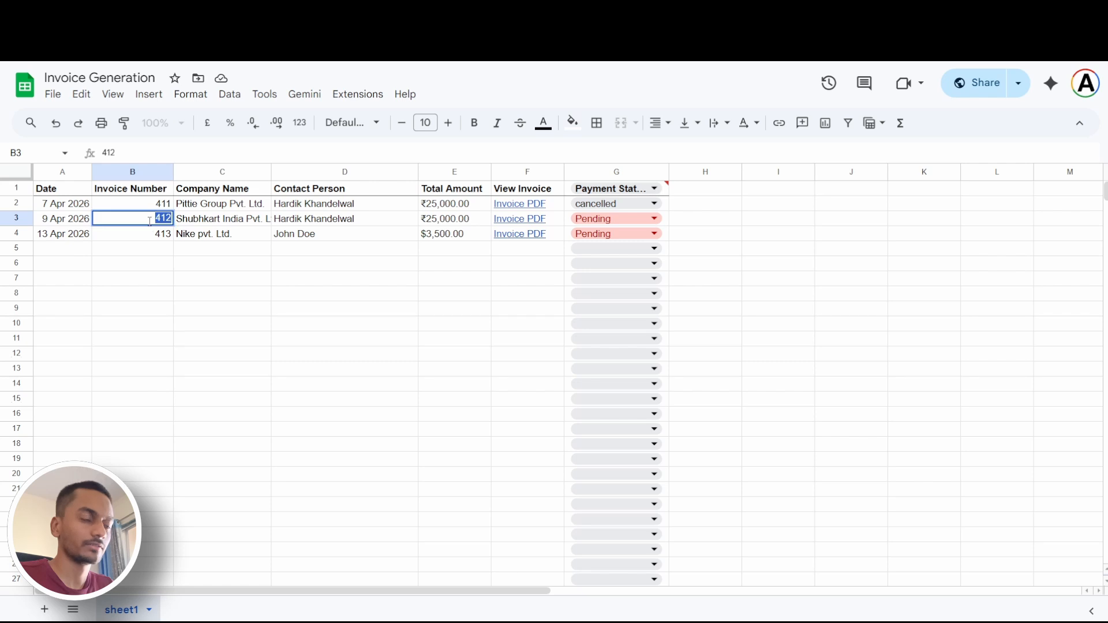
pyautogui.click(155, 236)
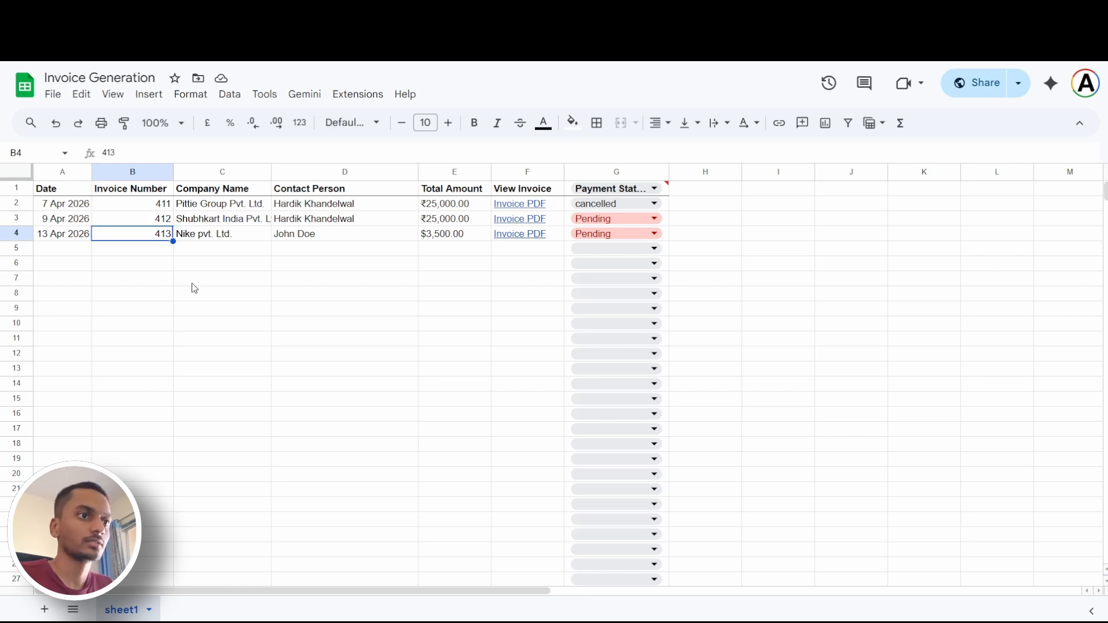
# Go back to the invoice PDF and examine the Invoice Tracker line's description and quantity
pyautogui.click(542, 13)
pyautogui.scroll(-2, 512, 275)
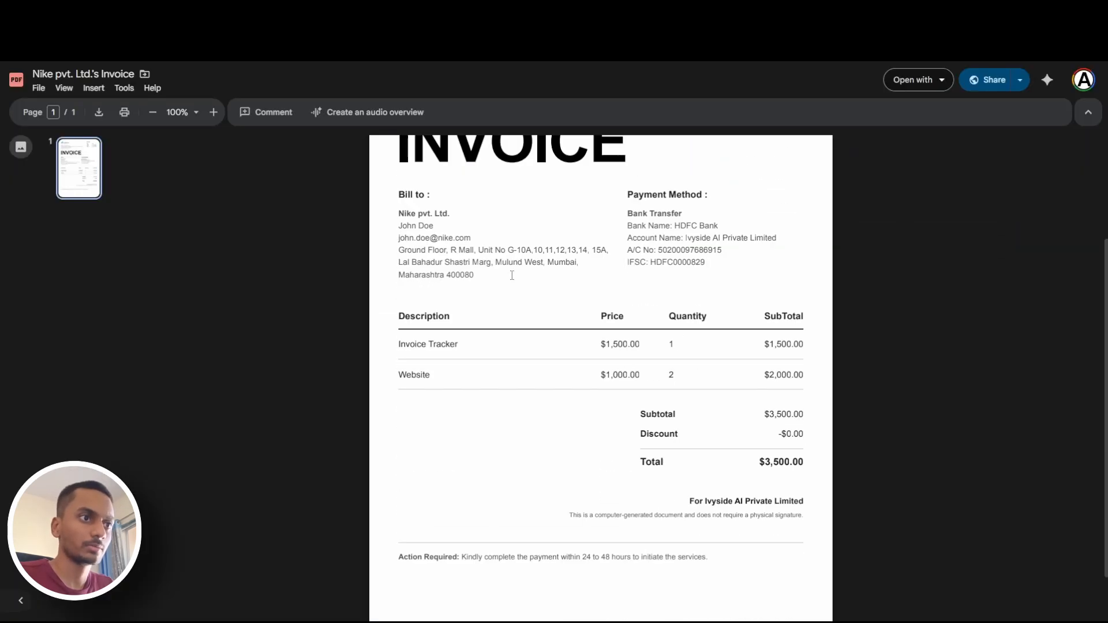
pyautogui.scroll(1, 633, 285)
pyautogui.moveTo(634, 285); pyautogui.dragTo(700, 290)
pyautogui.click(678, 291)
pyautogui.click(699, 290)
pyautogui.moveTo(395, 286); pyautogui.dragTo(434, 288)
pyautogui.click(463, 293)
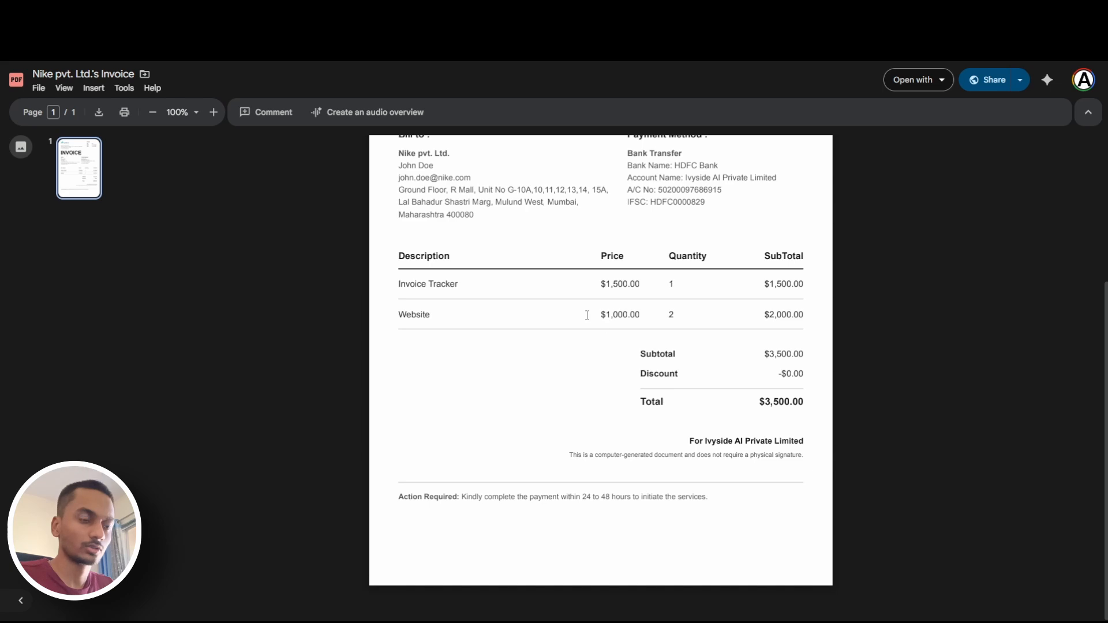
# Enlarge the invoice page and check the Invoice Tracker item's description, price and subtotal
pyautogui.scroll(6, 653, 326)
pyautogui.scroll(-4, 670, 338)
pyautogui.scroll(-4, 672, 339)
pyautogui.scroll(-4, 672, 339)
pyautogui.scroll(3, 738, 347)
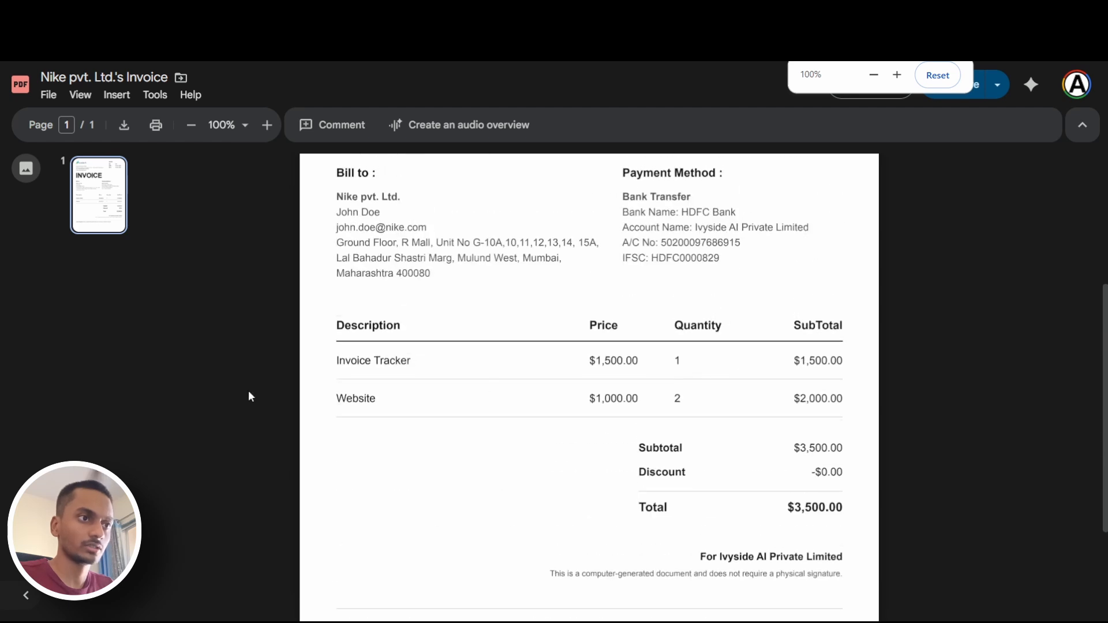
pyautogui.moveTo(336, 360); pyautogui.dragTo(642, 364)
pyautogui.click(661, 364)
pyautogui.click(643, 364)
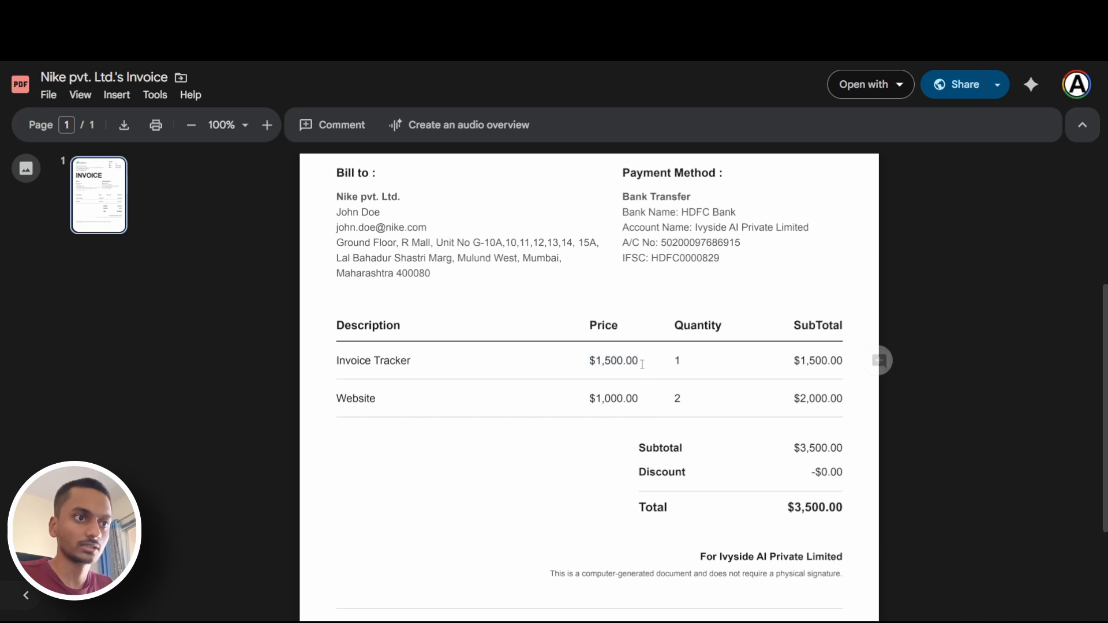
pyautogui.moveTo(787, 359); pyautogui.dragTo(844, 359)
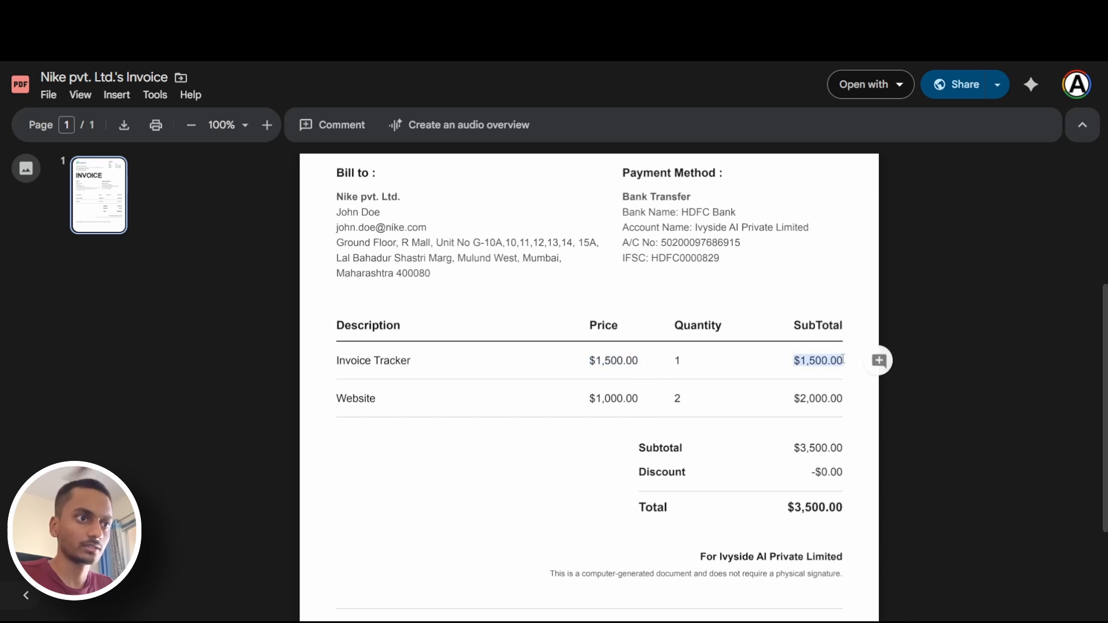
# Check the Website item's quantity, price and subtotal on the invoice
pyautogui.click(504, 395)
pyautogui.moveTo(675, 400); pyautogui.dragTo(687, 400)
pyautogui.moveTo(589, 400); pyautogui.dragTo(642, 399)
pyautogui.click(661, 398)
pyautogui.moveTo(782, 398); pyautogui.dragTo(844, 400)
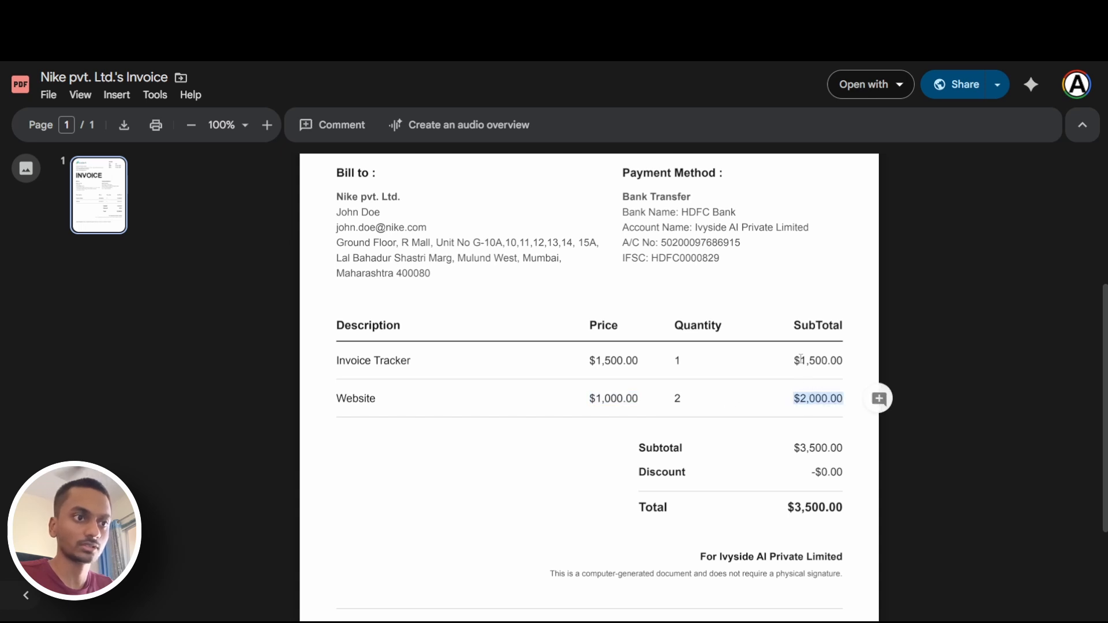
# Check the overall subtotal and the total amount below the invoice items
pyautogui.moveTo(793, 447); pyautogui.dragTo(844, 448)
pyautogui.click(821, 454)
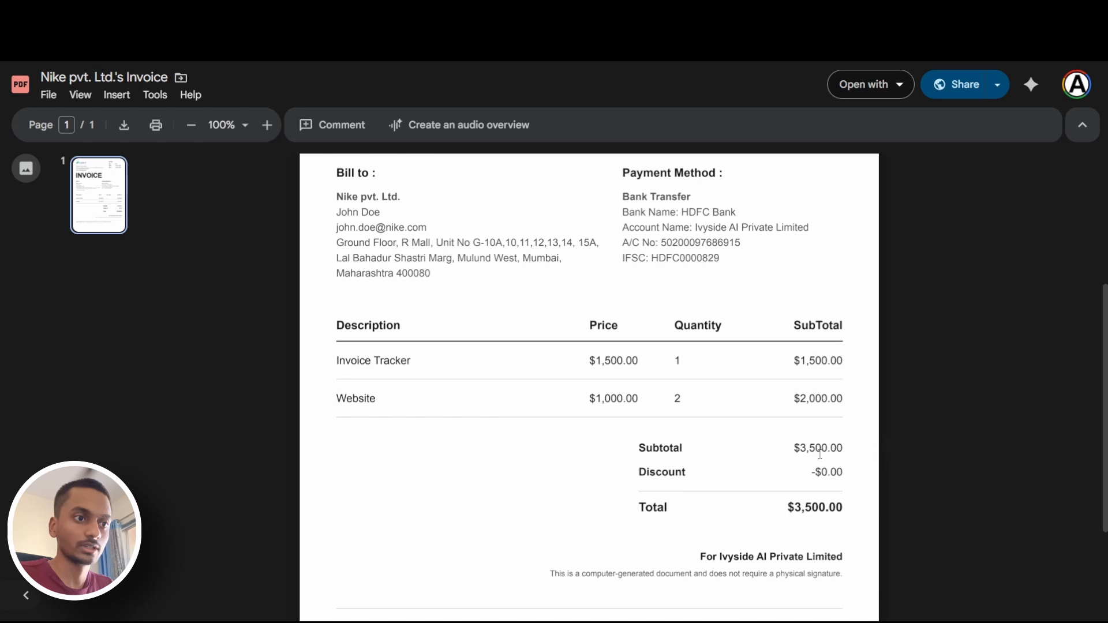
pyautogui.moveTo(789, 507); pyautogui.dragTo(844, 508)
pyautogui.click(937, 525)
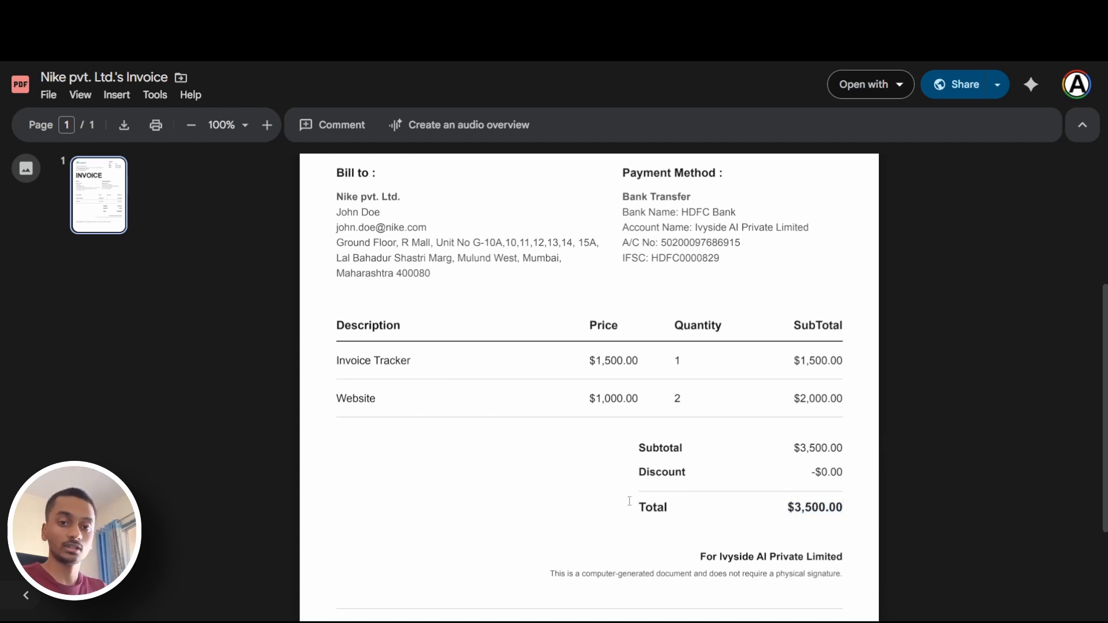
# Read the Action Required payment note at the end of the invoice
pyautogui.scroll(-3, 629, 501)
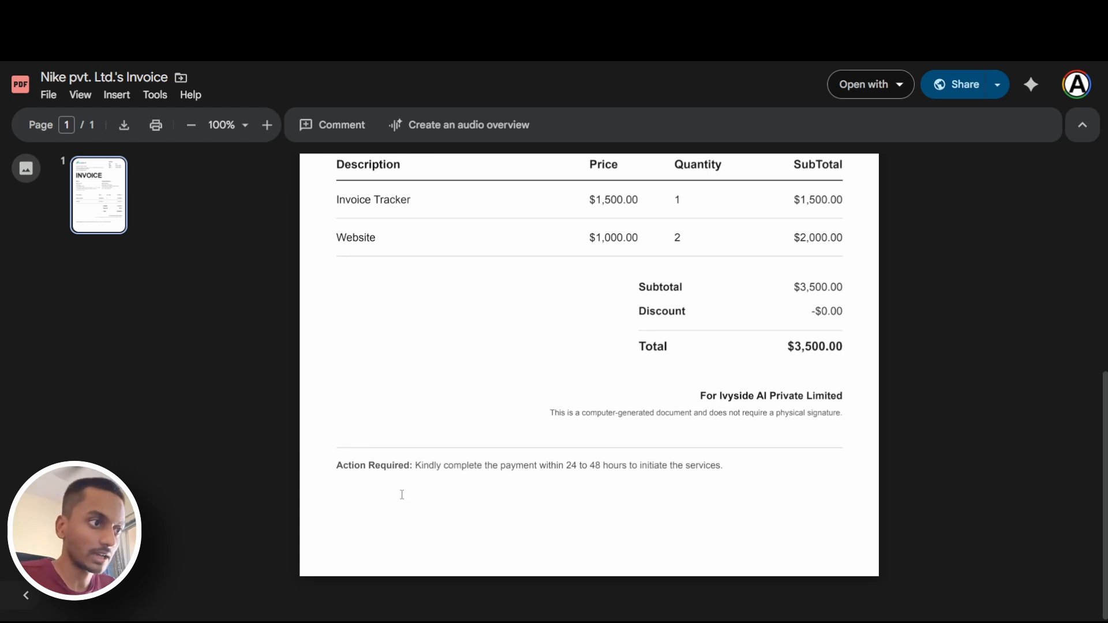
pyautogui.moveTo(345, 471); pyautogui.dragTo(725, 469)
pyautogui.click(489, 479)
pyautogui.moveTo(416, 468); pyautogui.dragTo(660, 469)
pyautogui.click(694, 484)
pyautogui.scroll(7, 465, 461)
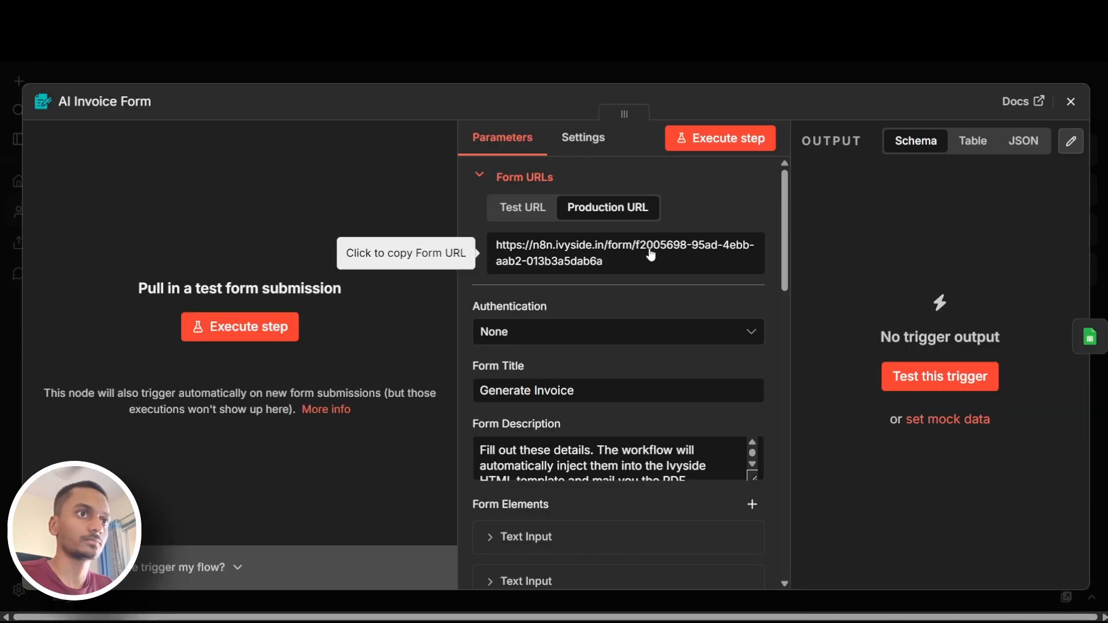
# Copy the production URL of the AI Invoice Form node in n8n and open it in a new browser tab
pyautogui.click(651, 256)
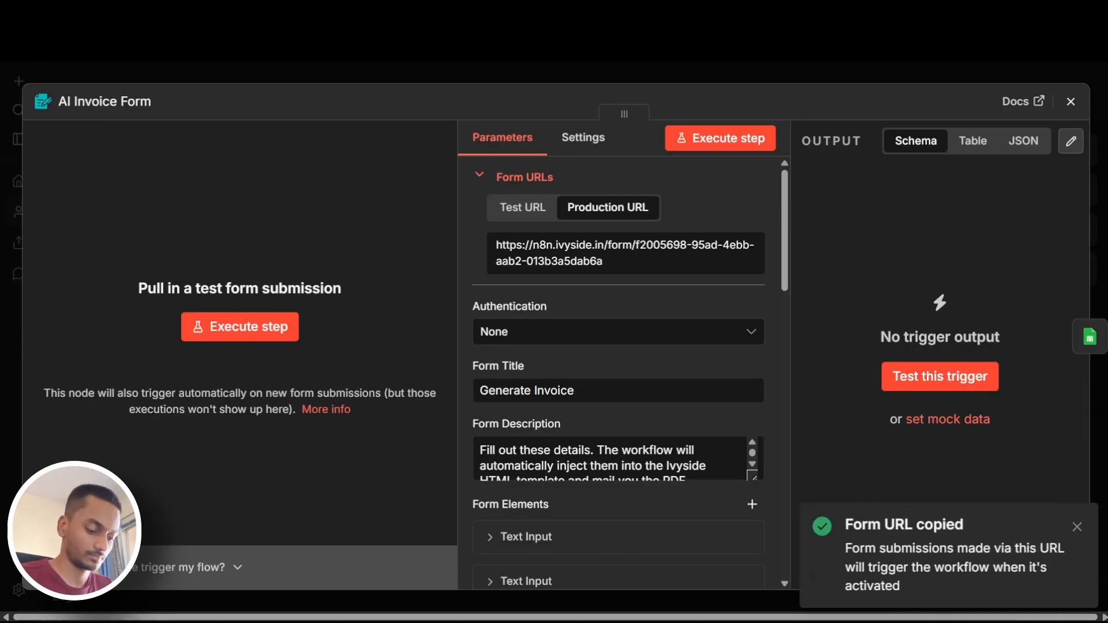
pyautogui.hotkey('ctrl', 't')
pyautogui.hotkey('ctrl', 'v')
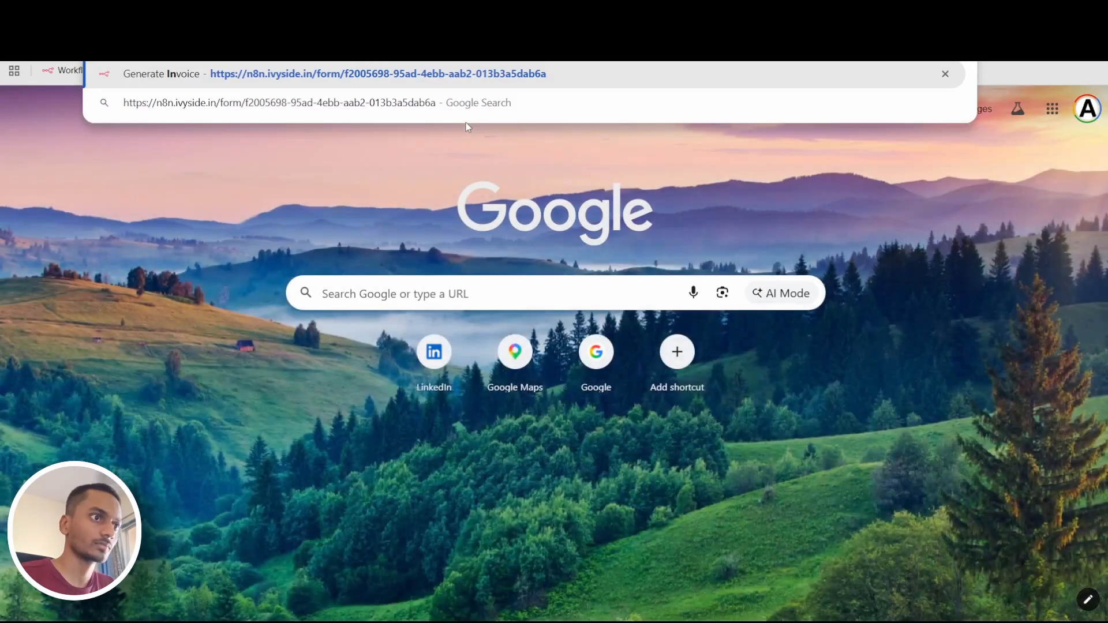
pyautogui.press('Return')
# Enter "Adidas pvt. Ltd." as the Bill To company name in the blank Generate Invoice form
pyautogui.click(559, 242)
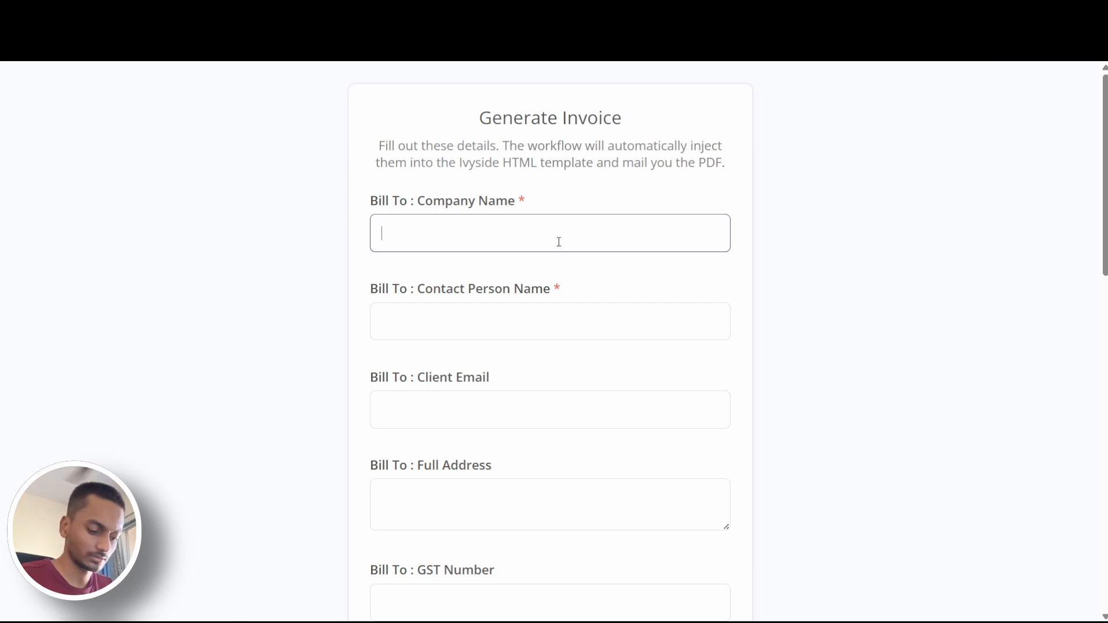
pyautogui.write('Adidas')
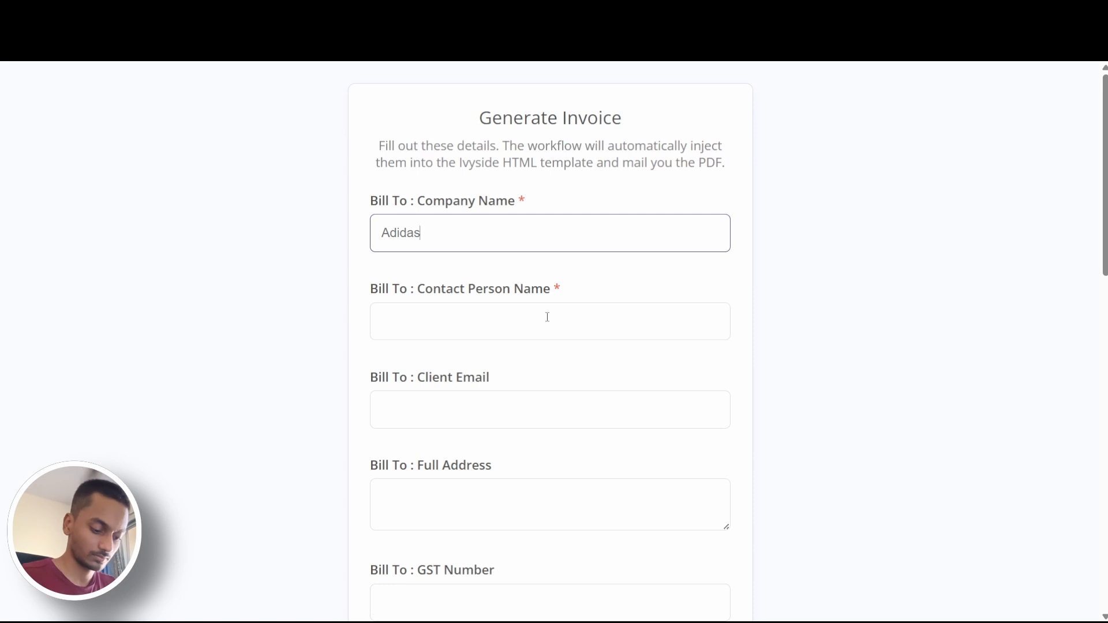
pyautogui.write(' pvt')
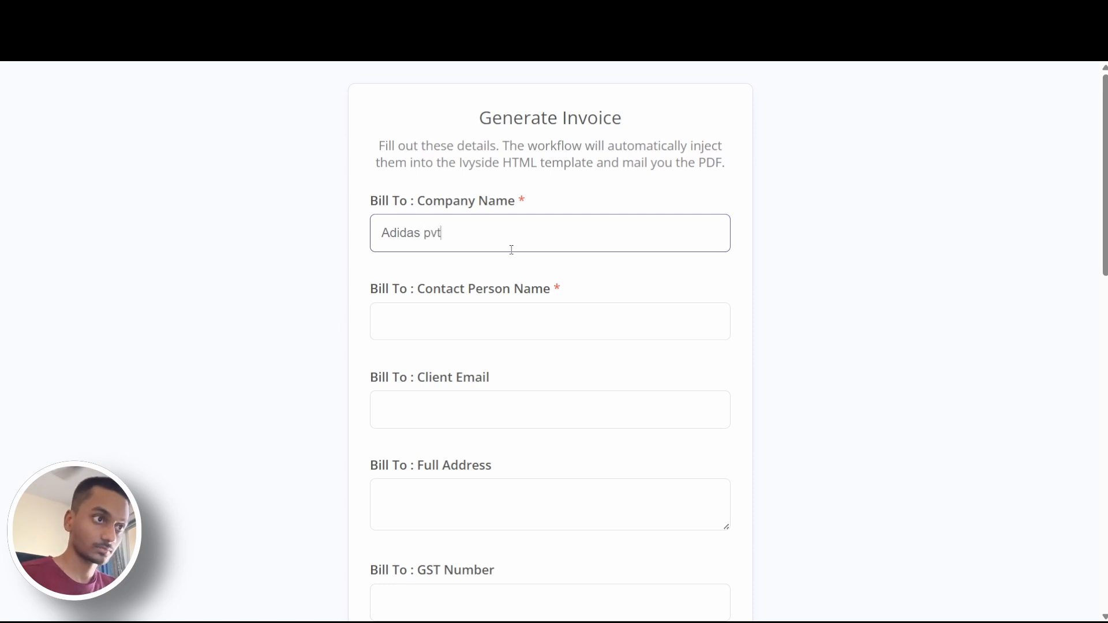
pyautogui.write(' Ltd.')
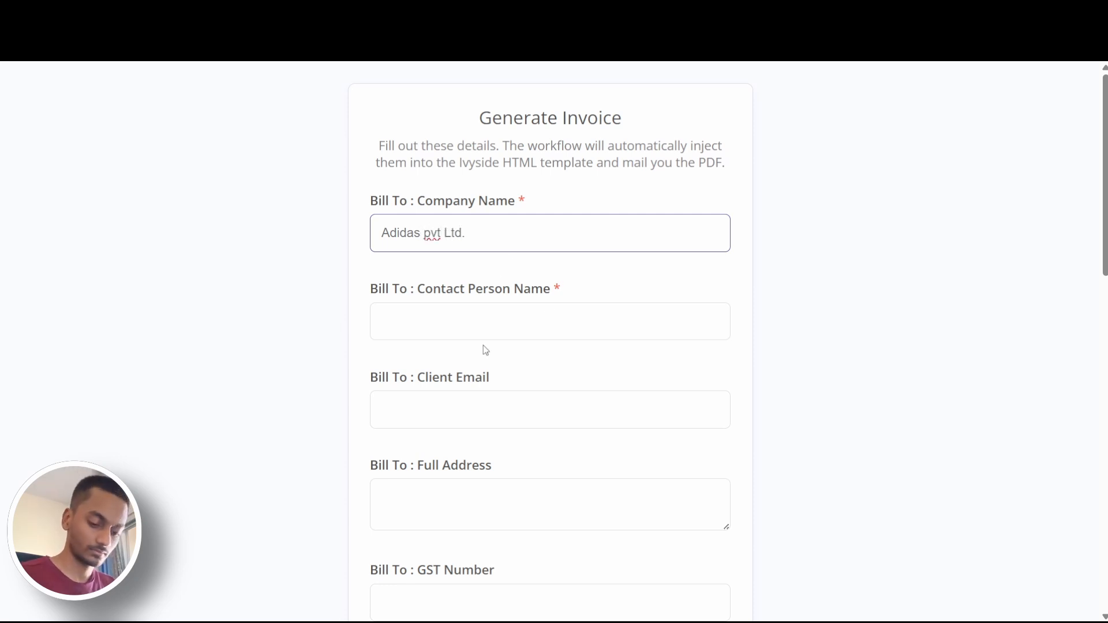
pyautogui.press('BackSpace')
pyautogui.press('BackSpace')
pyautogui.press('BackSpace')
pyautogui.press('BackSpace')
pyautogui.press('BackSpace')
pyautogui.write('. Ltd.')
# Enter the contact person's name and the client's email address in the Bill To section of the form
pyautogui.click(478, 328)
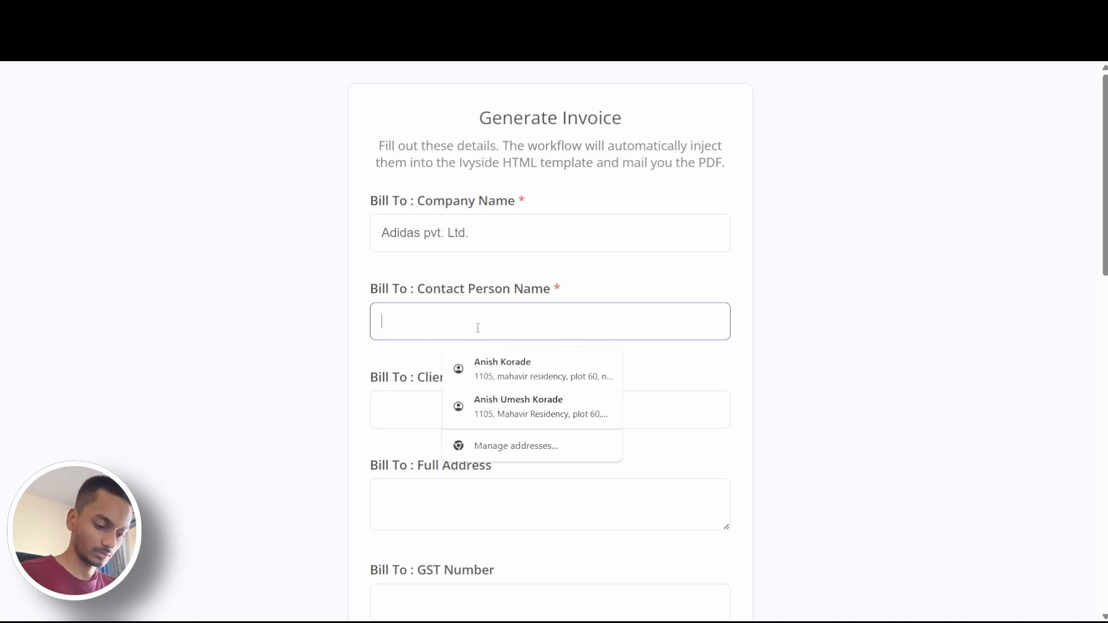
pyautogui.click(474, 399)
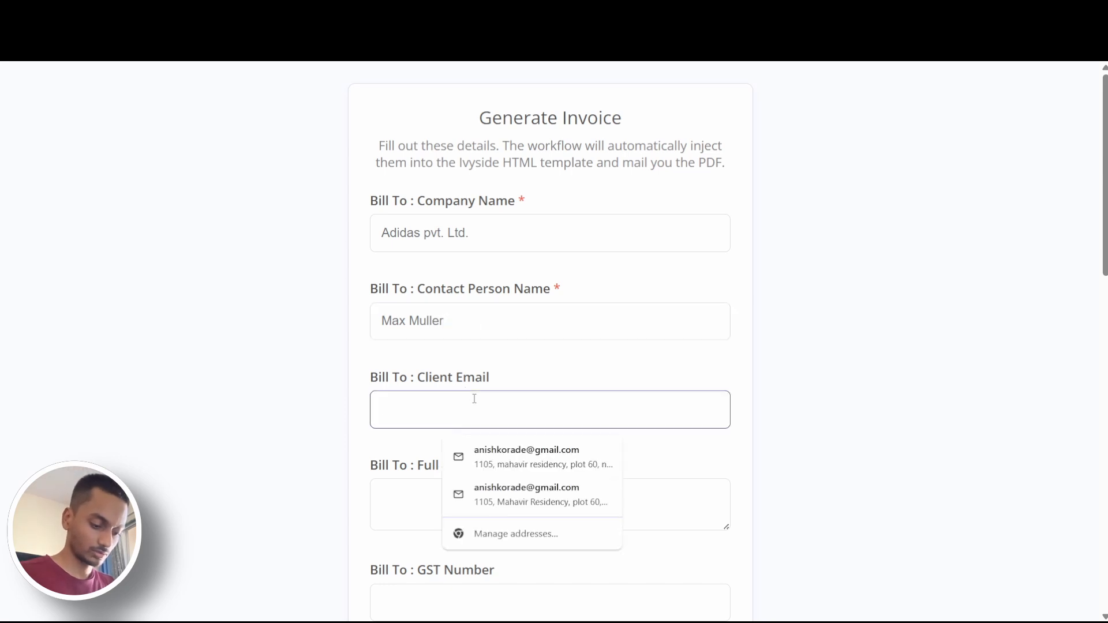
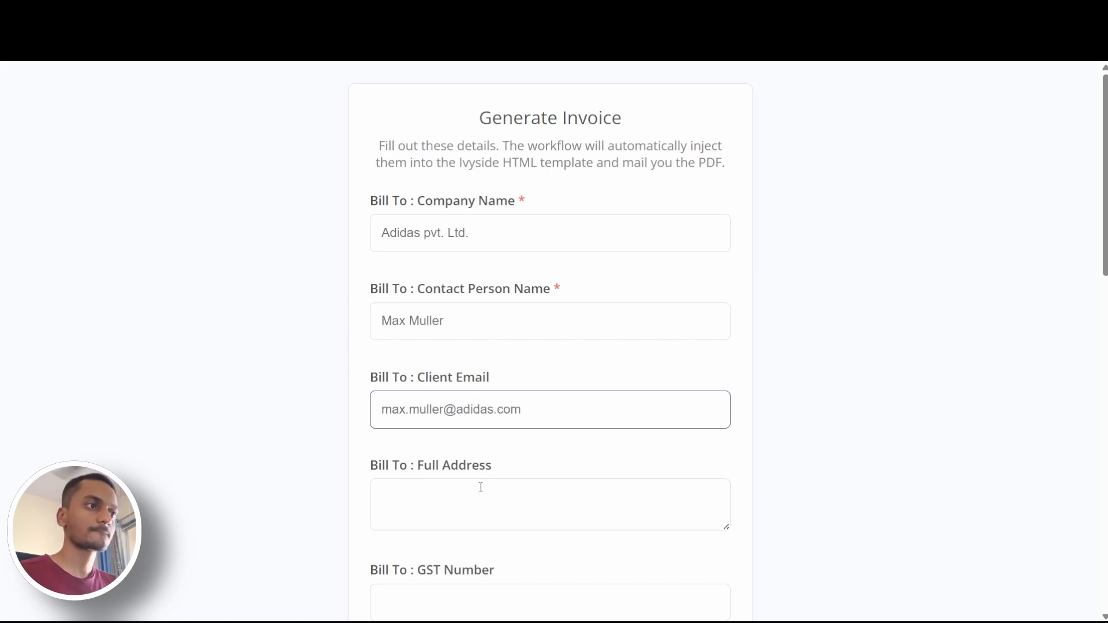
# Look up "adidas" in Google Maps, copy the adidas Outlet's address and paste it as the Bill To full address
pyautogui.click(484, 486)
pyautogui.click(534, 13)
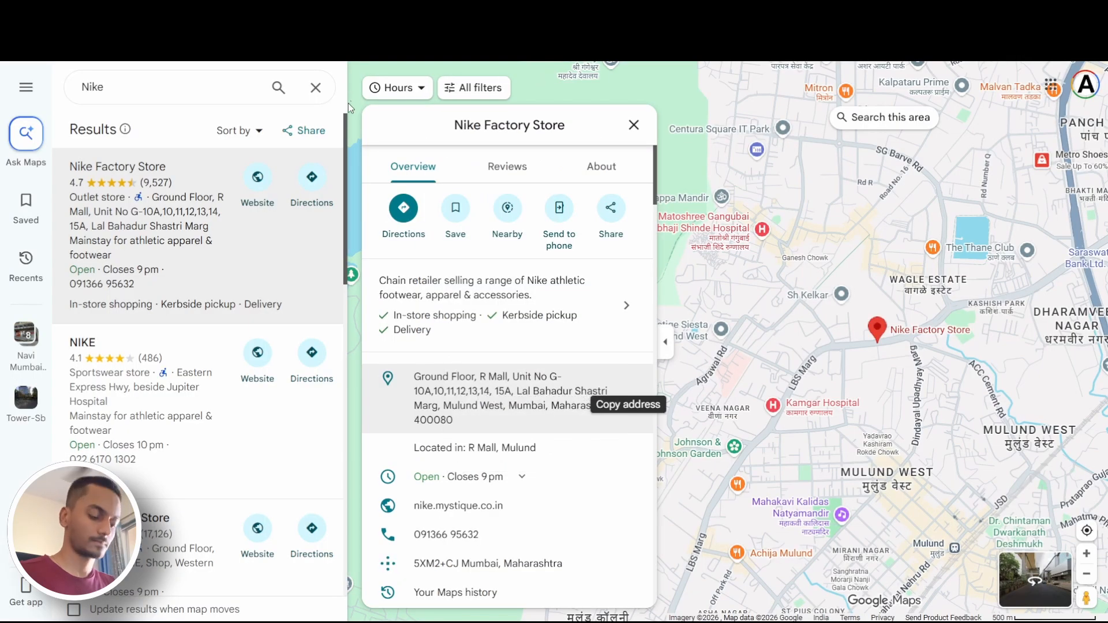
pyautogui.click(315, 89)
pyautogui.write('adidas')
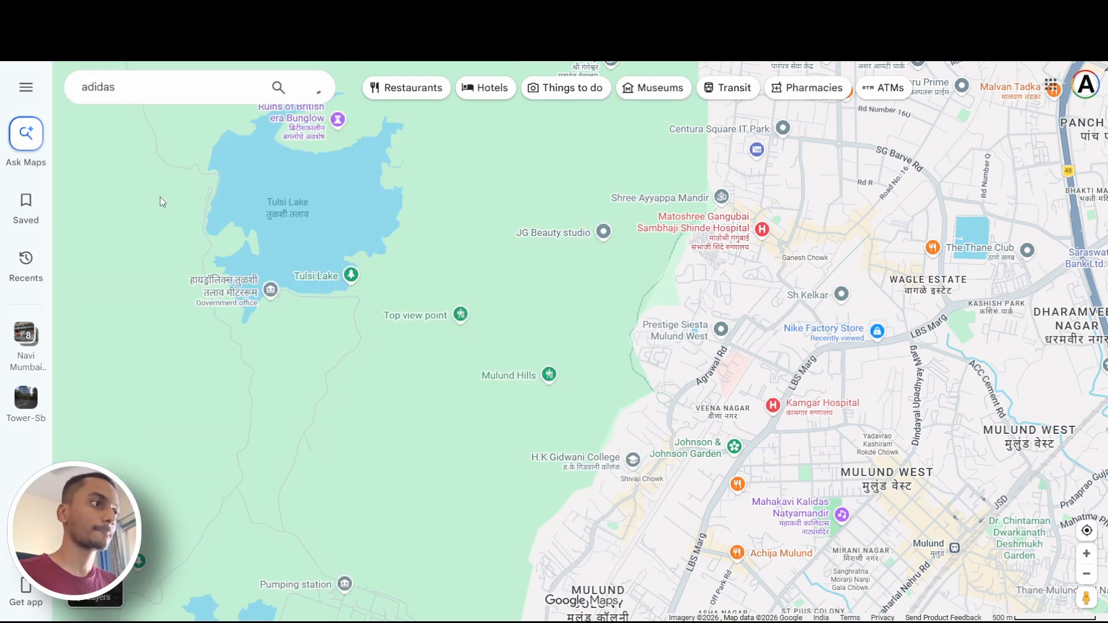
pyautogui.click(185, 237)
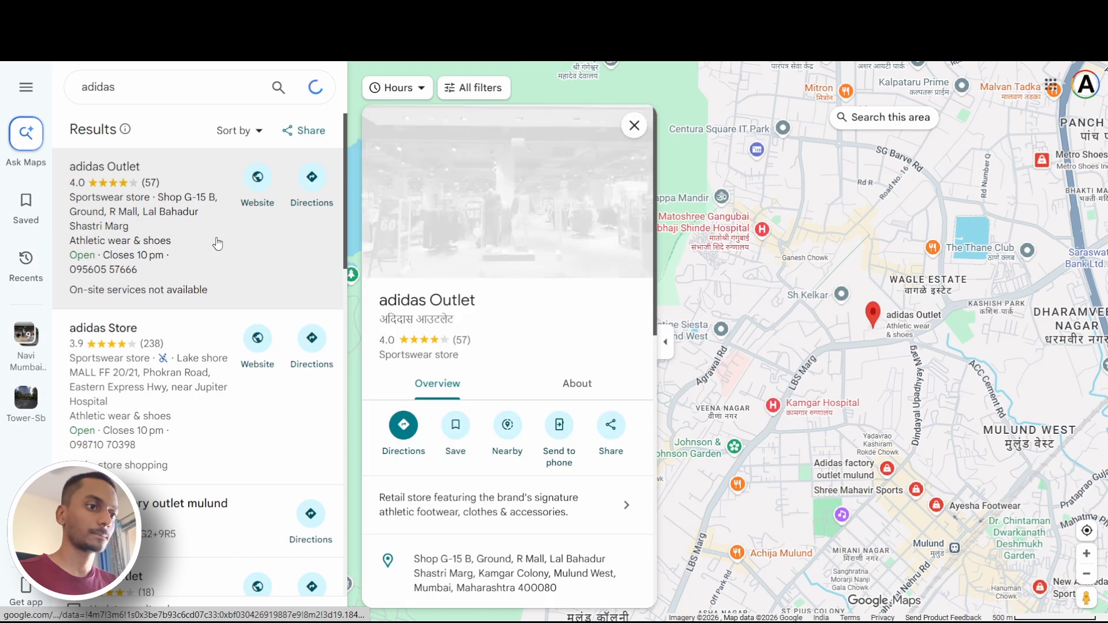
pyautogui.click(627, 561)
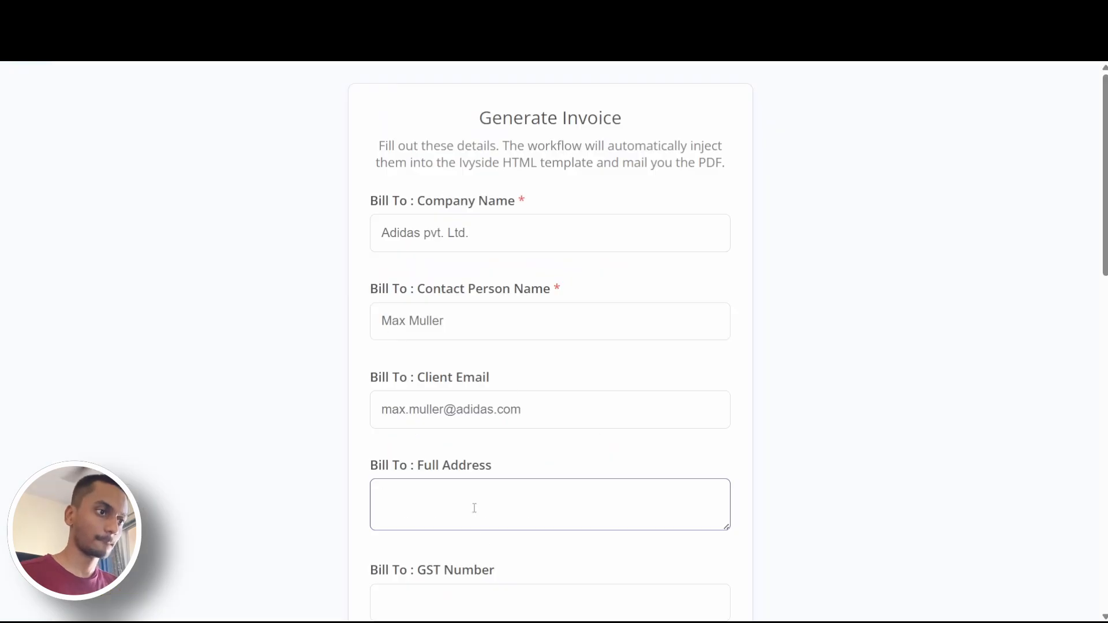
pyautogui.hotkey('ctrl', 'v')
# Leave the GST number blank and set the invoice's due date to 14-04-2026
pyautogui.scroll(-5, 512, 474)
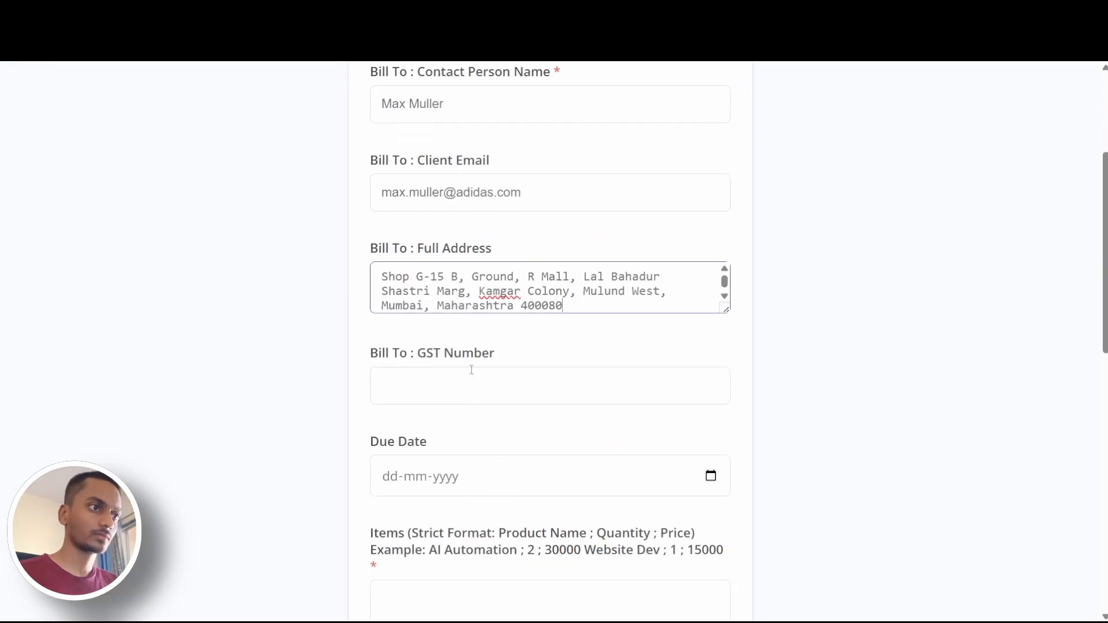
pyautogui.scroll(-1, 510, 473)
pyautogui.click(711, 331)
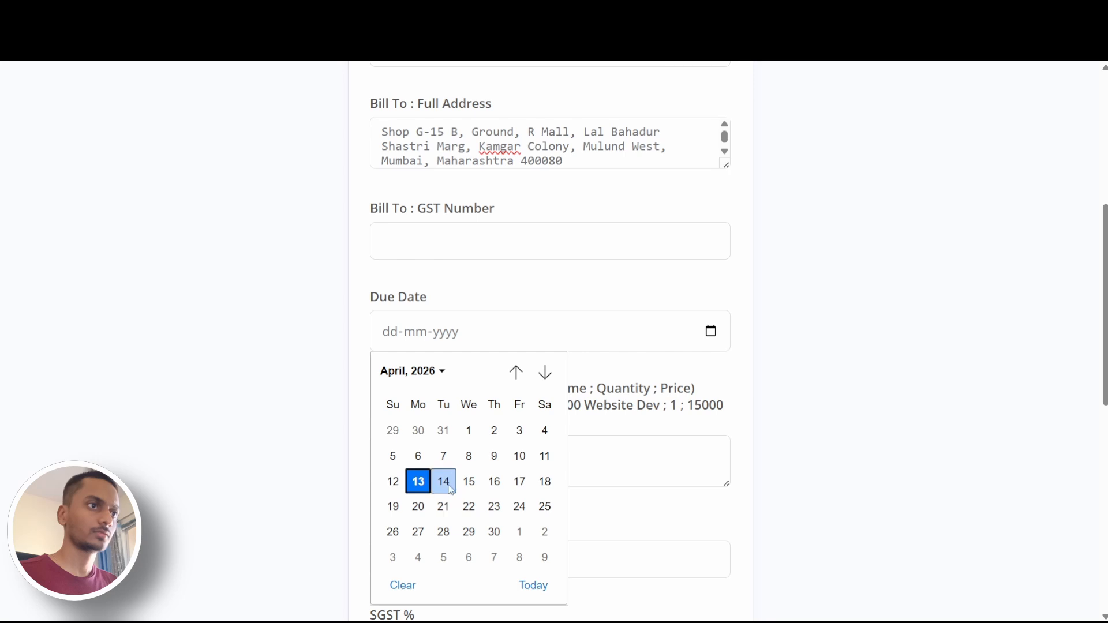
pyautogui.click(417, 481)
# Enter the invoice item as "Webapp;2;30000" in the product, quantity and price format
pyautogui.scroll(-4, 560, 397)
pyautogui.click(568, 248)
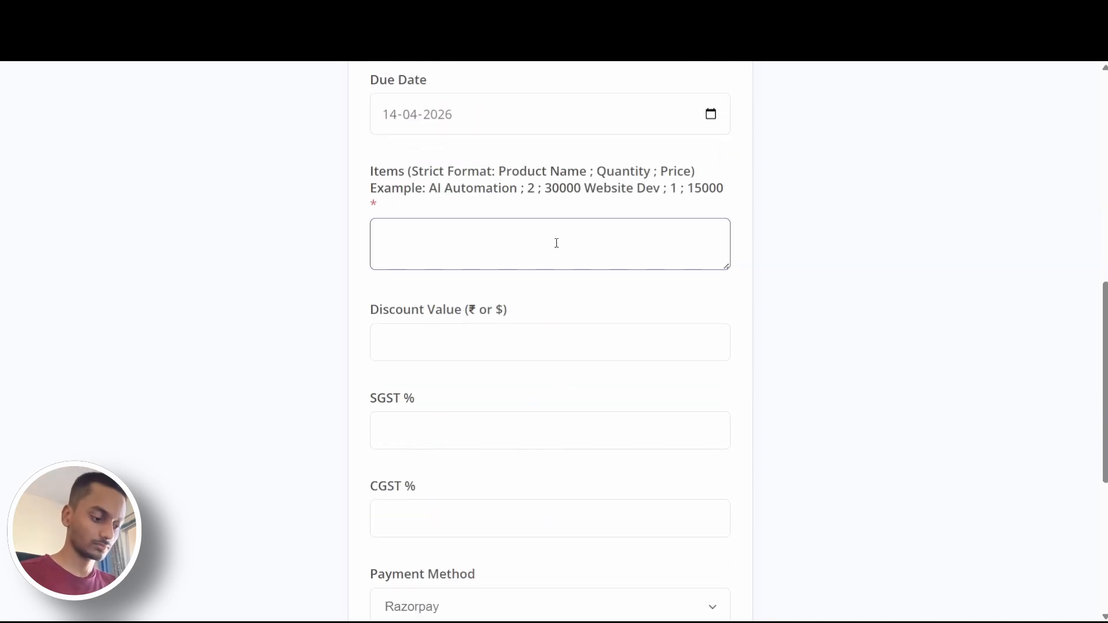
pyautogui.write('WE')
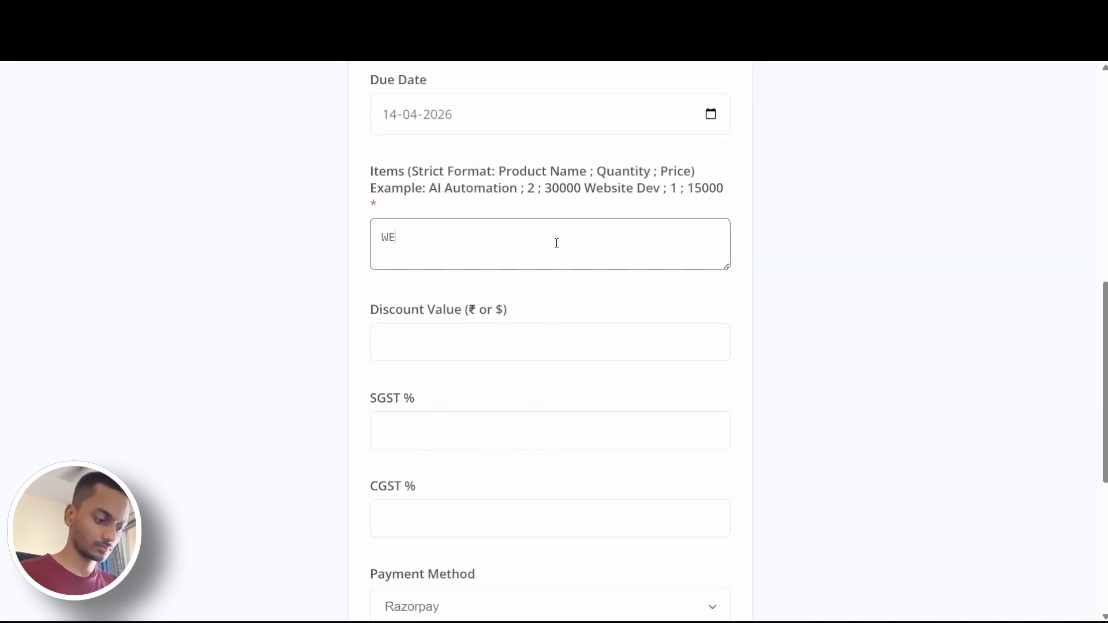
pyautogui.write('be')
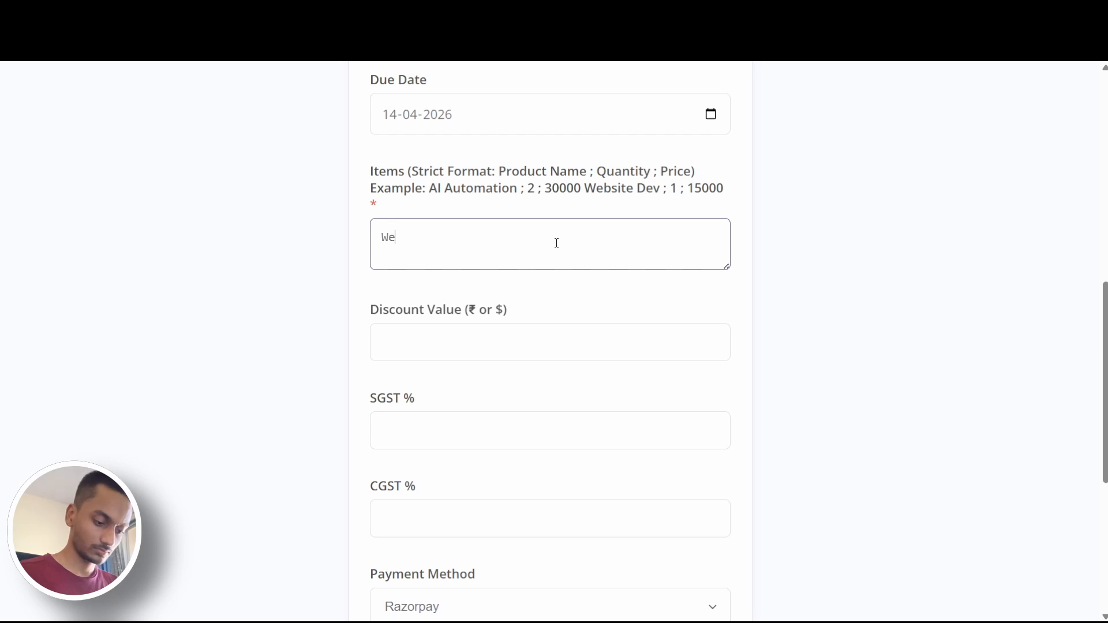
pyautogui.write('bapp')
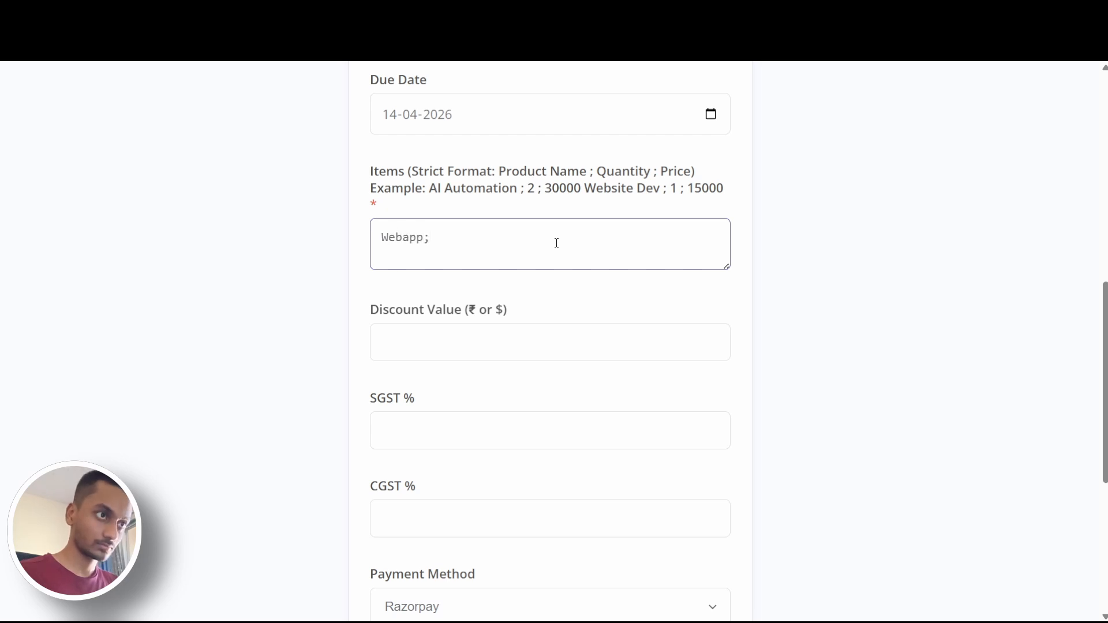
pyautogui.write(';2;300')
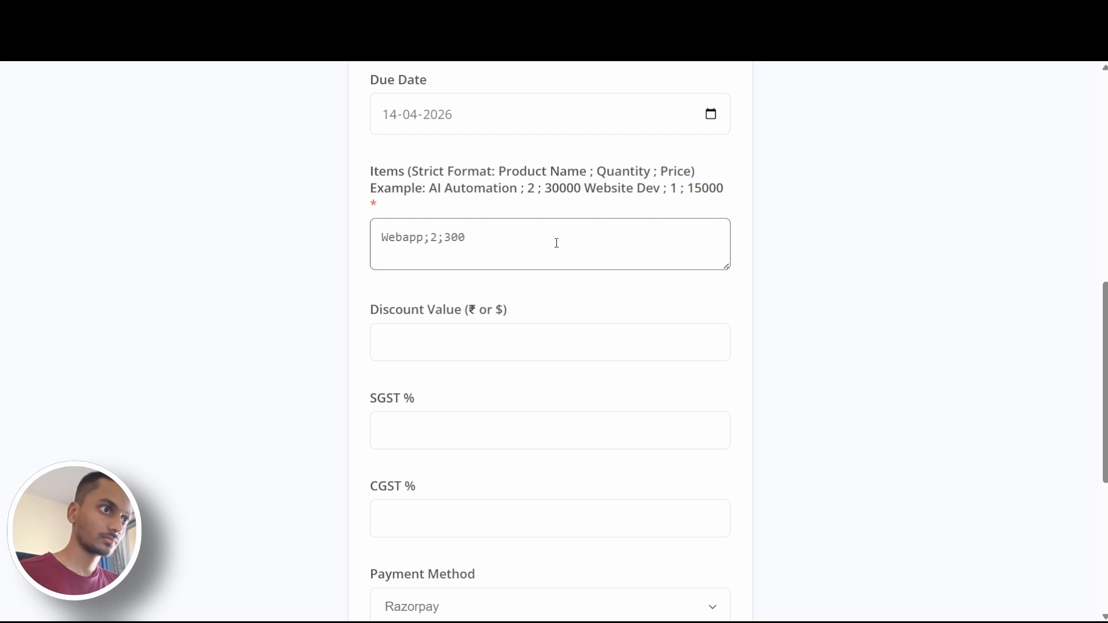
pyautogui.write('00')
# Keep the currency as INR – Indian Rupee (₹) and set the payment method to Card
pyautogui.scroll(-4, 549, 275)
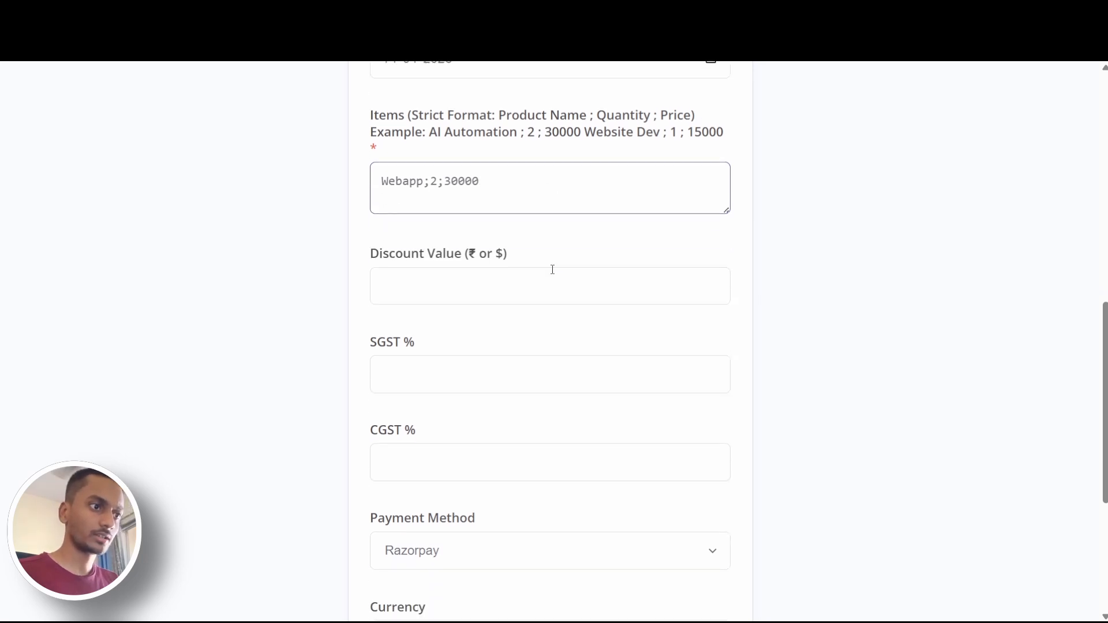
pyautogui.click(540, 482)
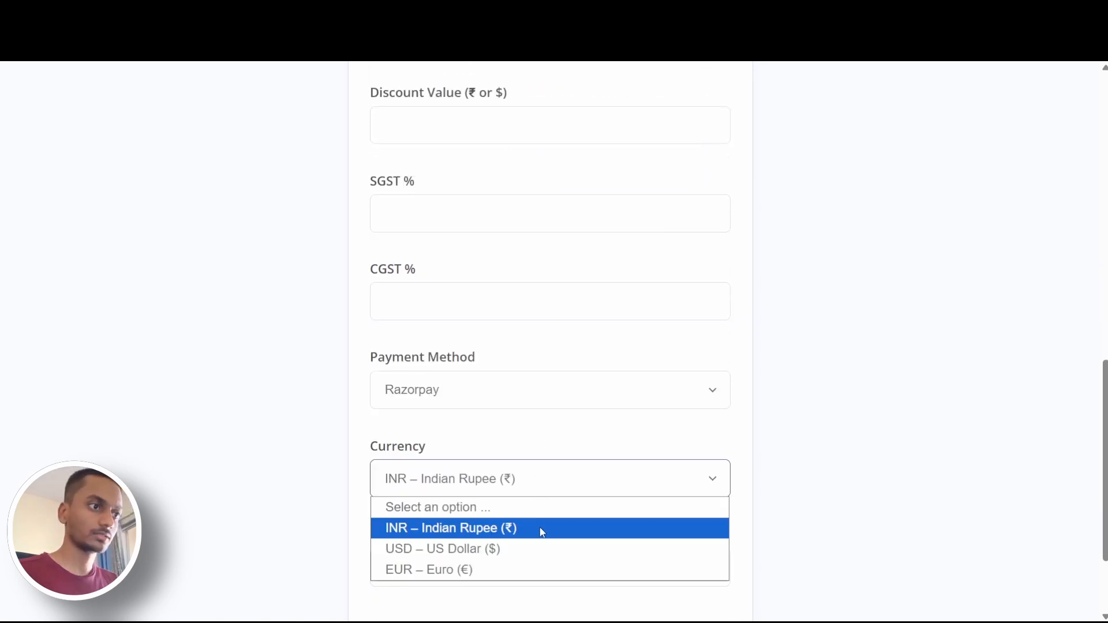
pyautogui.click(539, 527)
pyautogui.click(543, 398)
pyautogui.click(522, 480)
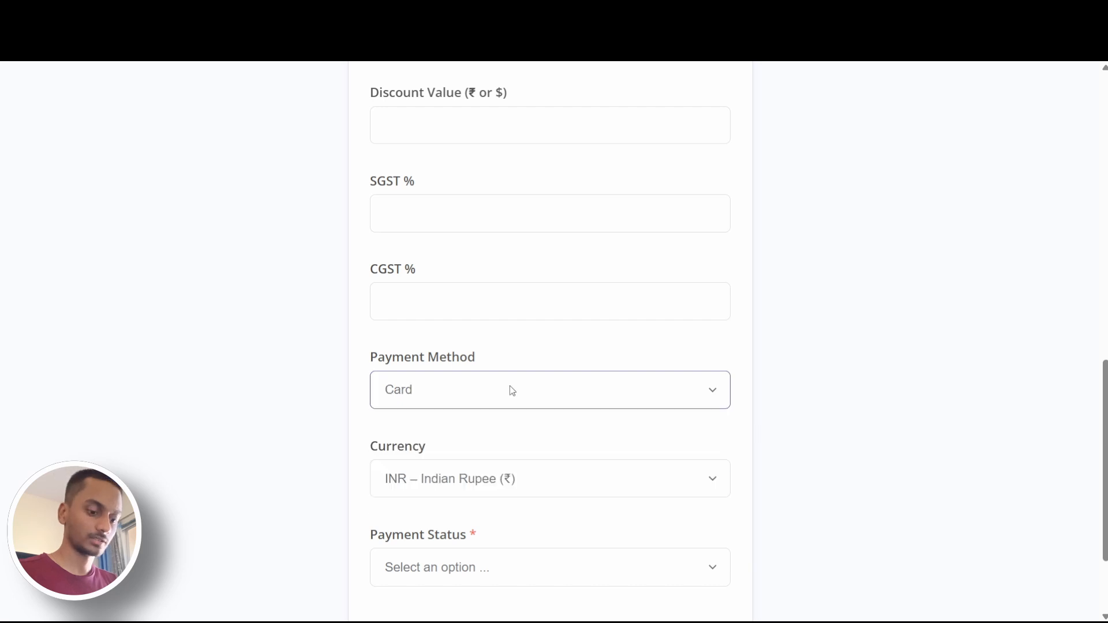
# Review the form with the discount left empty, set the payment status to Paid and submit it to generate the PDF
pyautogui.scroll(3, 505, 378)
pyautogui.click(484, 345)
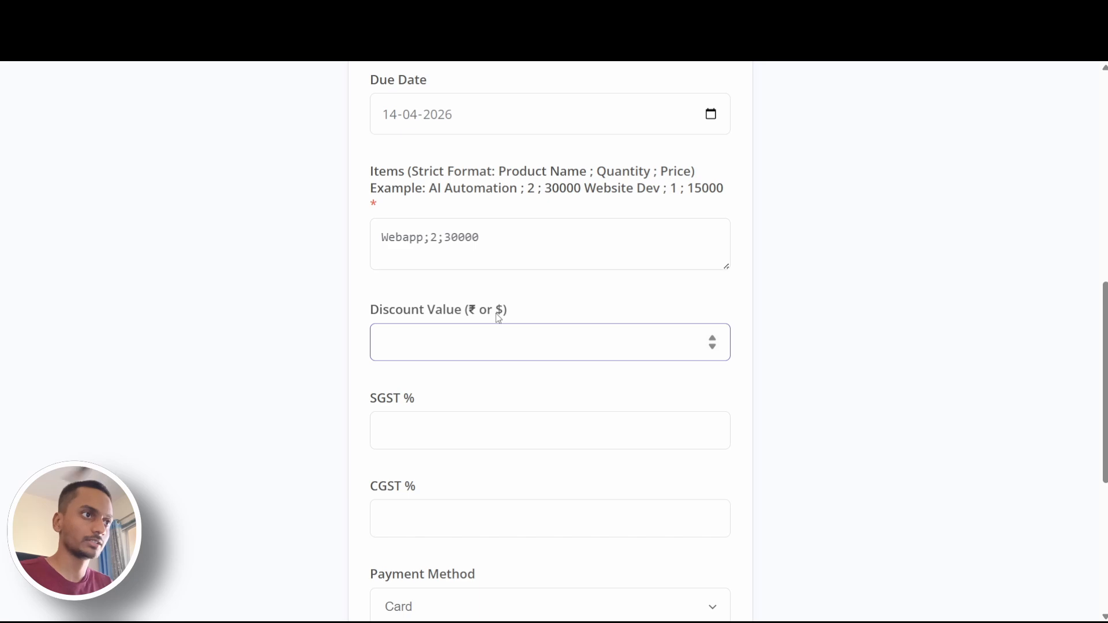
pyautogui.scroll(5, 497, 317)
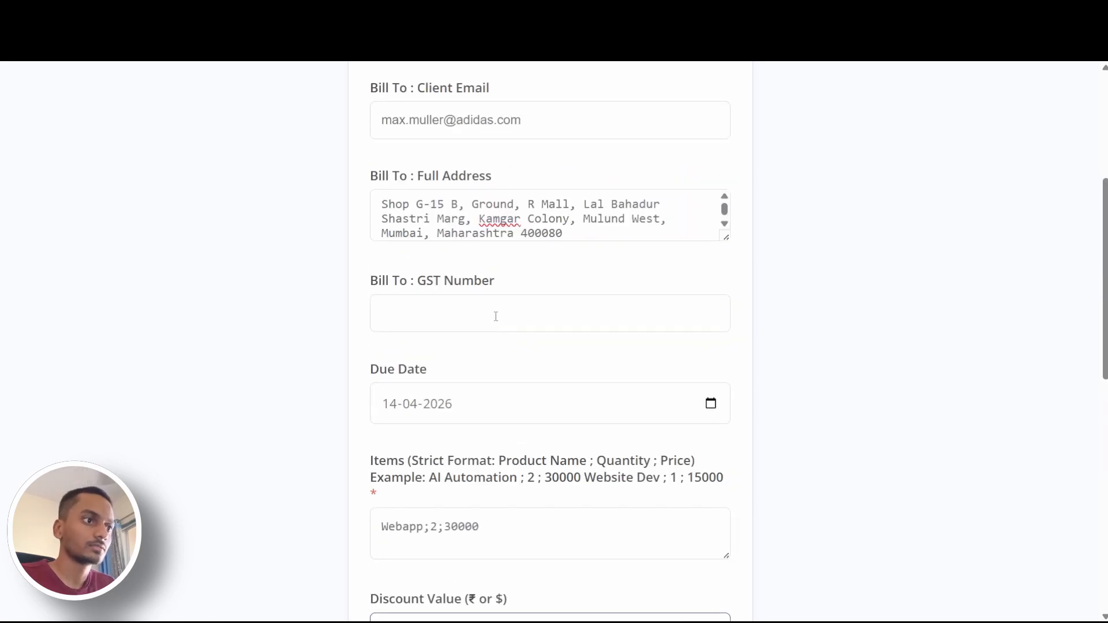
pyautogui.scroll(3, 491, 322)
pyautogui.scroll(-12, 491, 323)
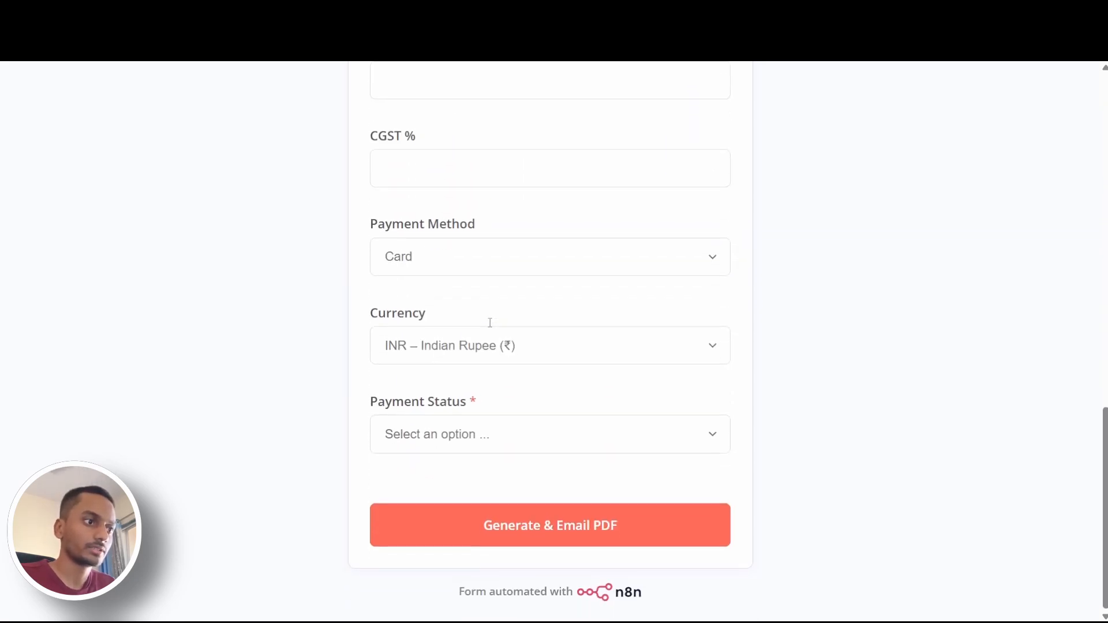
pyautogui.click(533, 439)
pyautogui.click(495, 485)
pyautogui.click(566, 522)
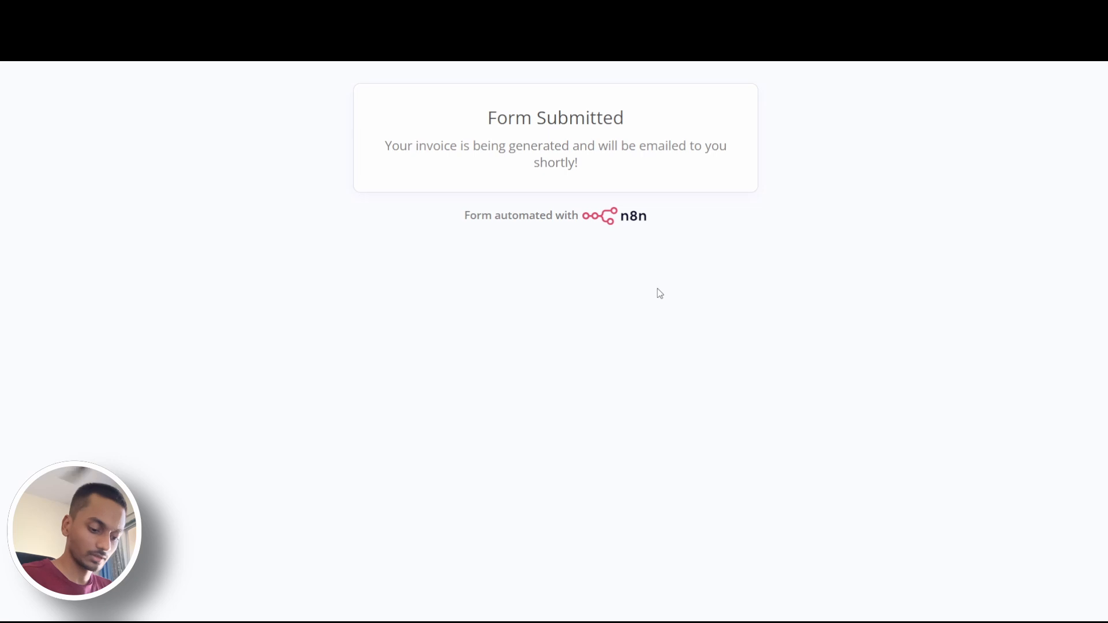
# Switch to the Gmail app and open the newest "Your Invoice" email from Ivyside AI in the inbox
pyautogui.press('super')
pyautogui.write('gmail')
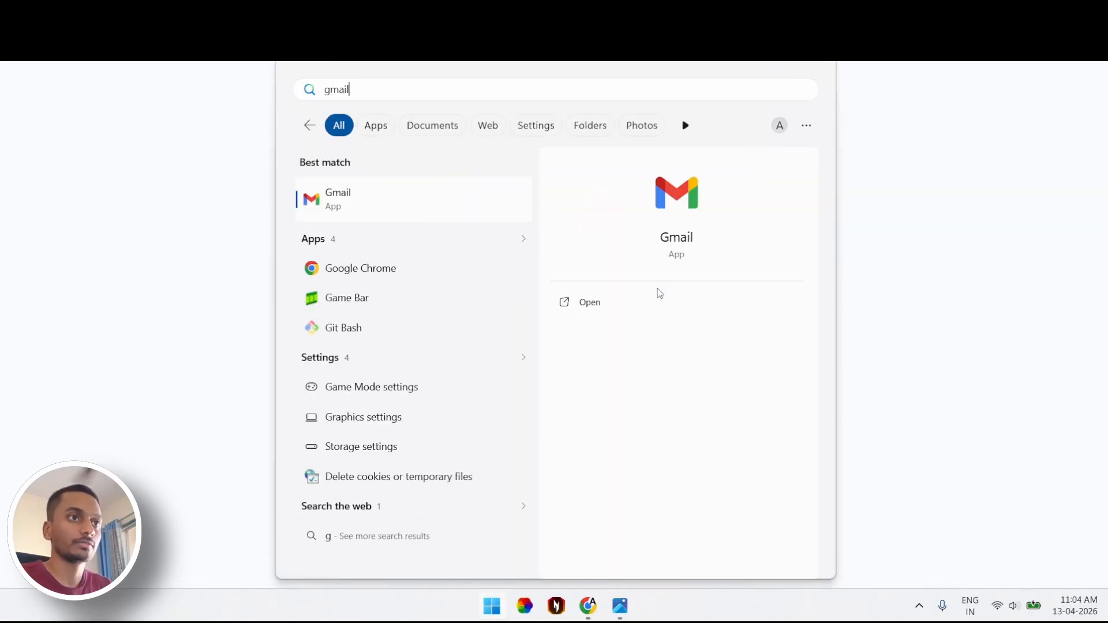
pyautogui.press('Return')
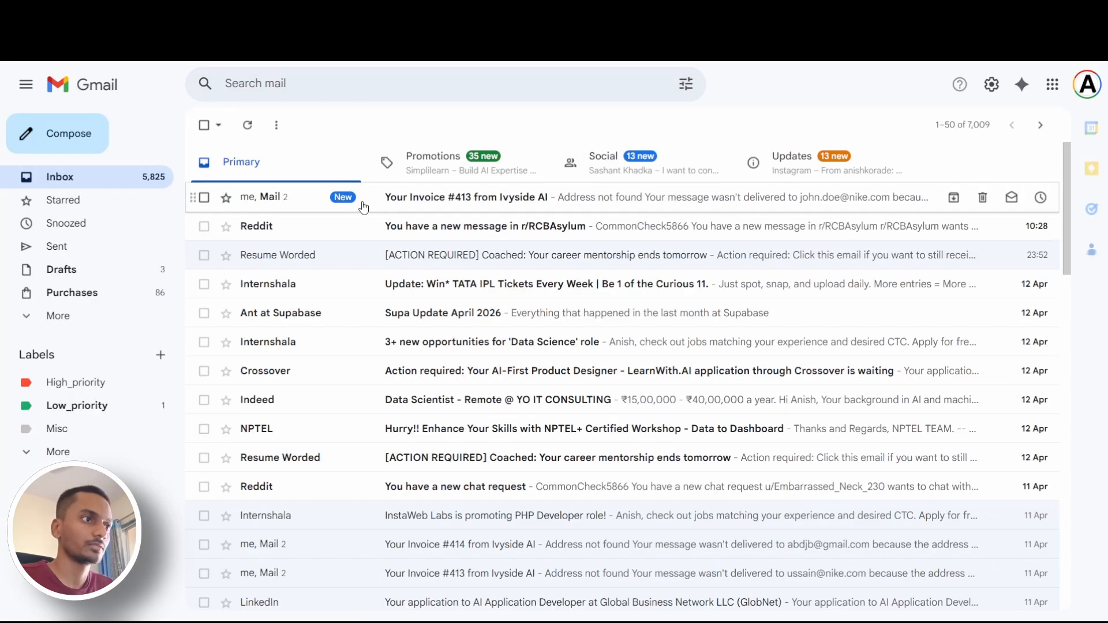
pyautogui.click(363, 207)
pyautogui.click(327, 211)
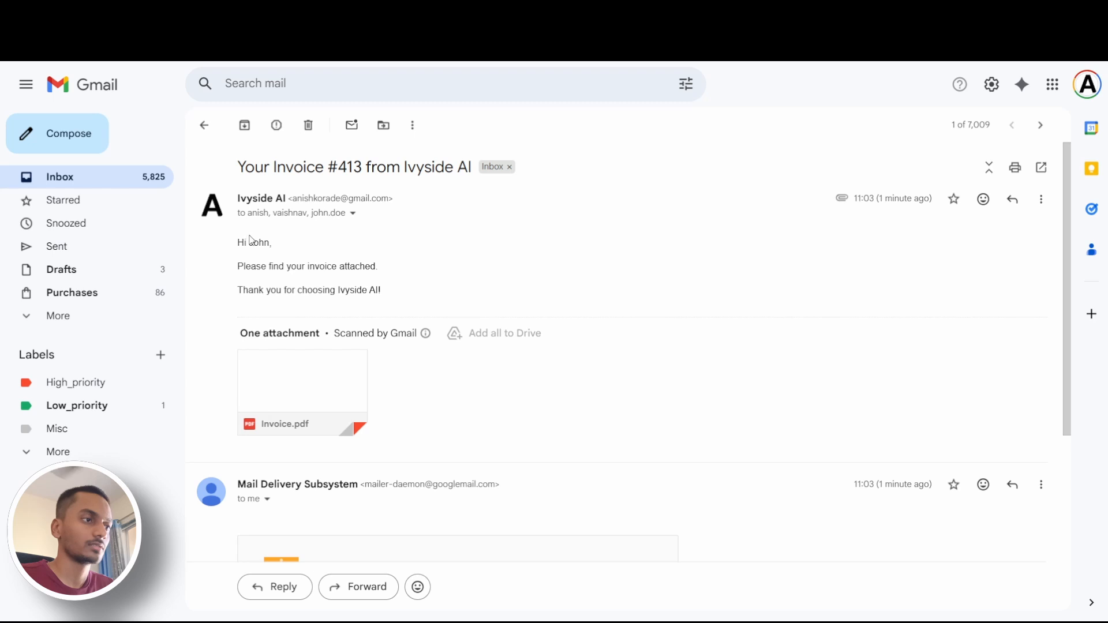
# Read the greeting and the message text of the invoice email, down to its PDF attachment
pyautogui.moveTo(237, 241); pyautogui.dragTo(322, 260)
pyautogui.click(323, 260)
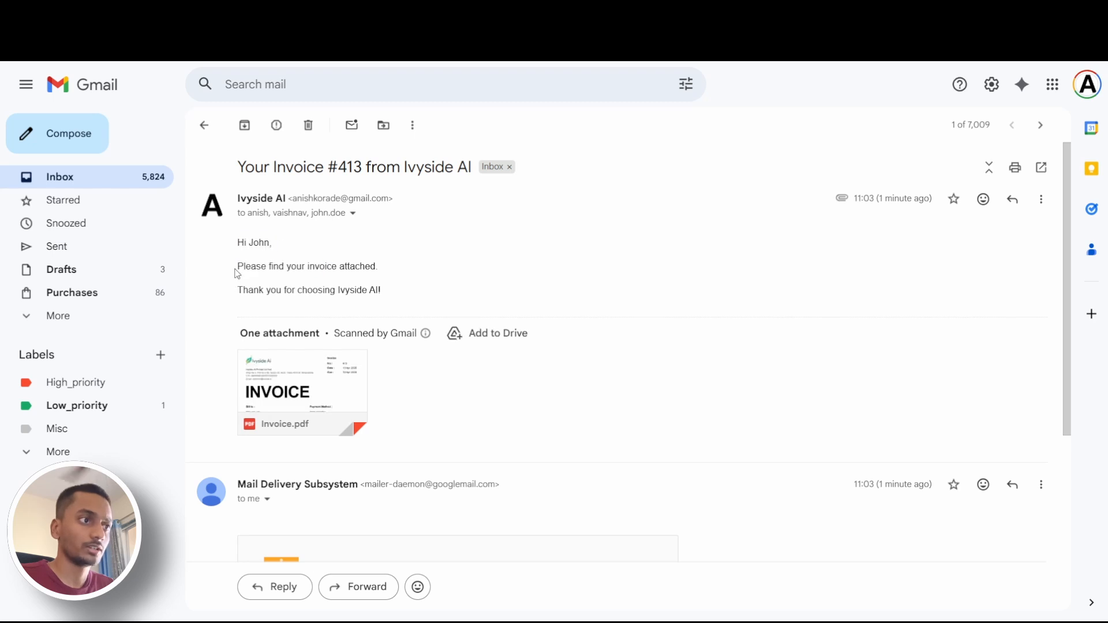
pyautogui.moveTo(237, 273); pyautogui.dragTo(388, 272)
pyautogui.click(376, 287)
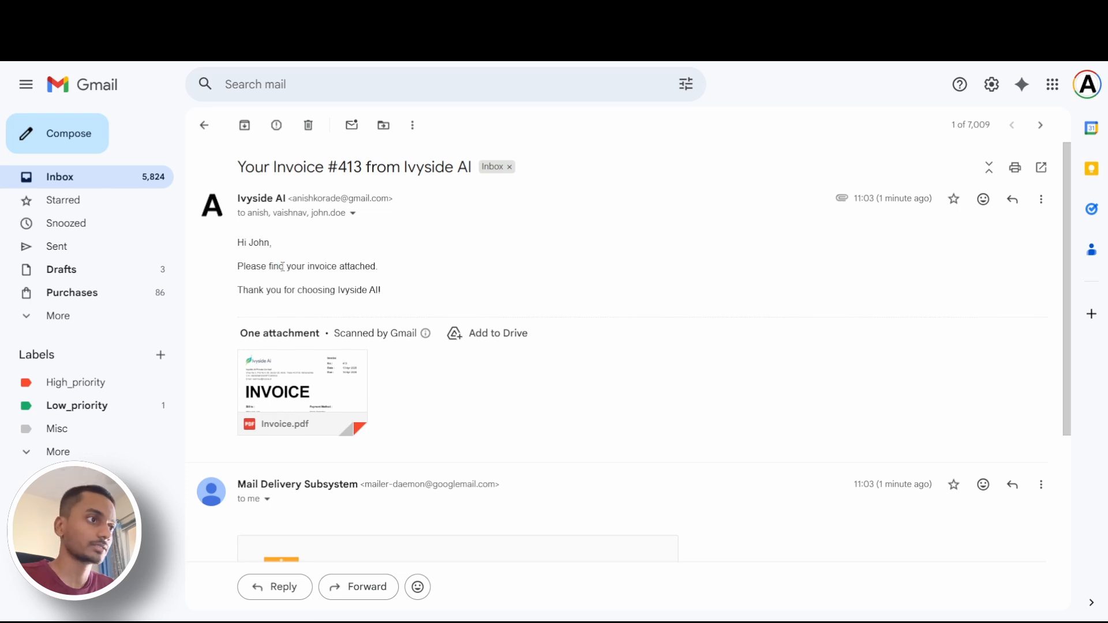
pyautogui.moveTo(329, 361)
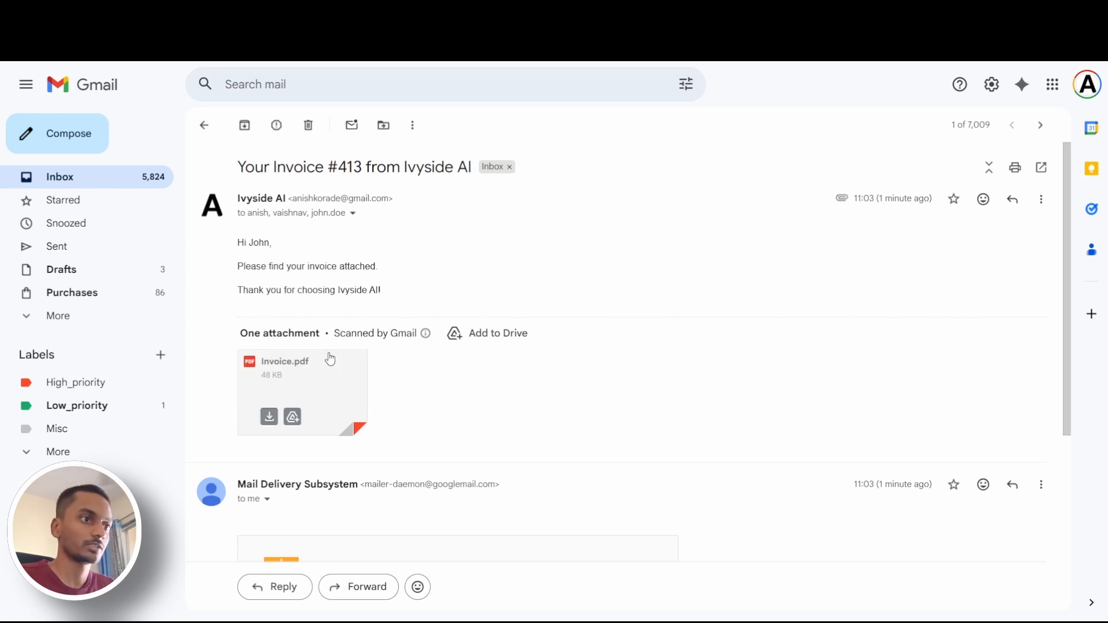
# Preview the attached Invoice.pdf, review its items, totals and header, and close the preview
pyautogui.click(316, 363)
pyautogui.scroll(-6, 543, 306)
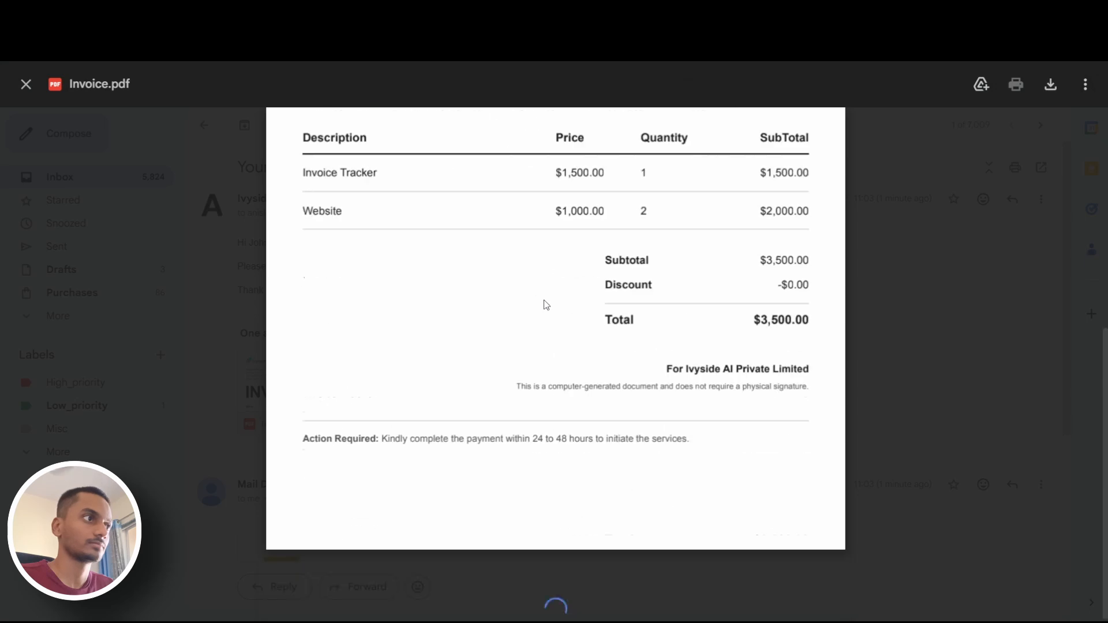
pyautogui.scroll(6, 423, 249)
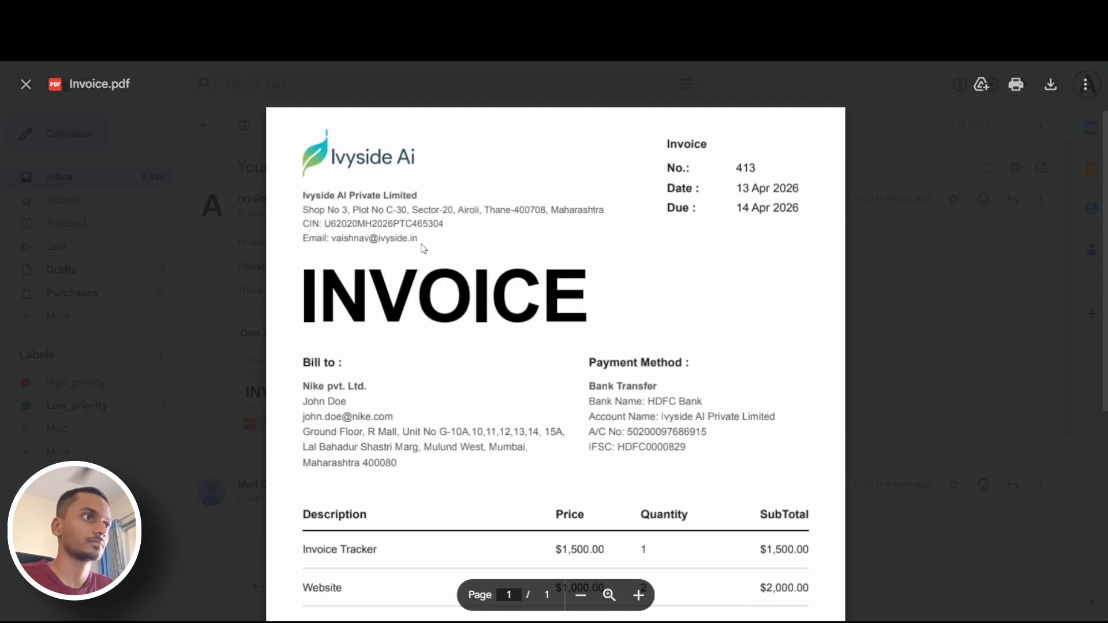
pyautogui.click(26, 84)
# Switch to the Invoice Generation spreadsheet, check the Adidas pvt. Ltd. row's total amount and open its linked Invoice PDF
pyautogui.hotkey('ctrl', 'Tab')
pyautogui.click(280, 311)
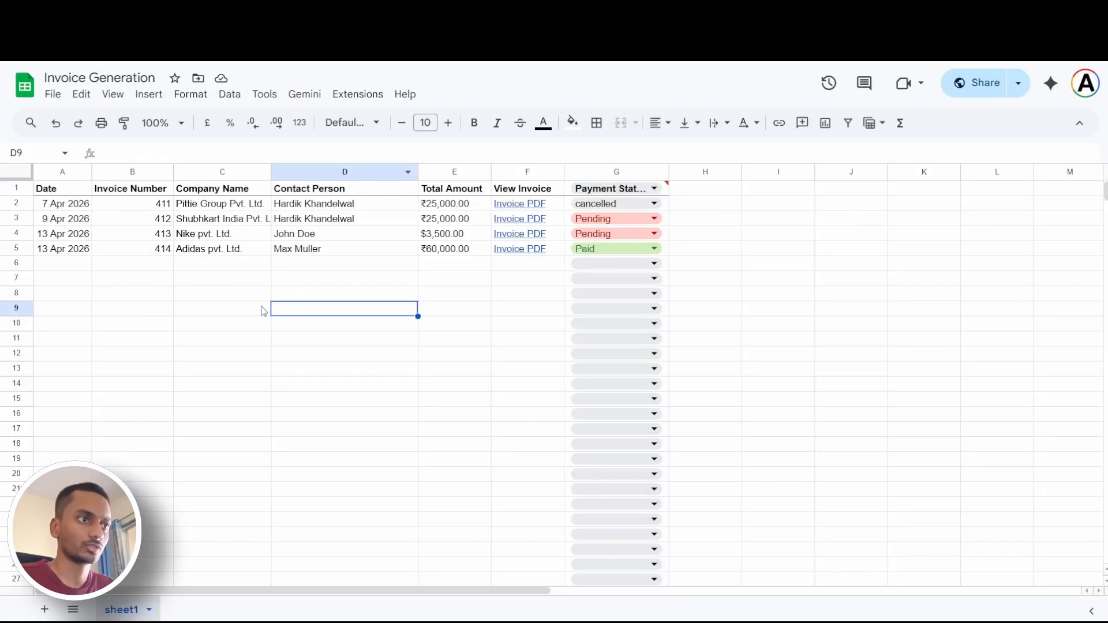
pyautogui.click(178, 253)
pyautogui.click(459, 253)
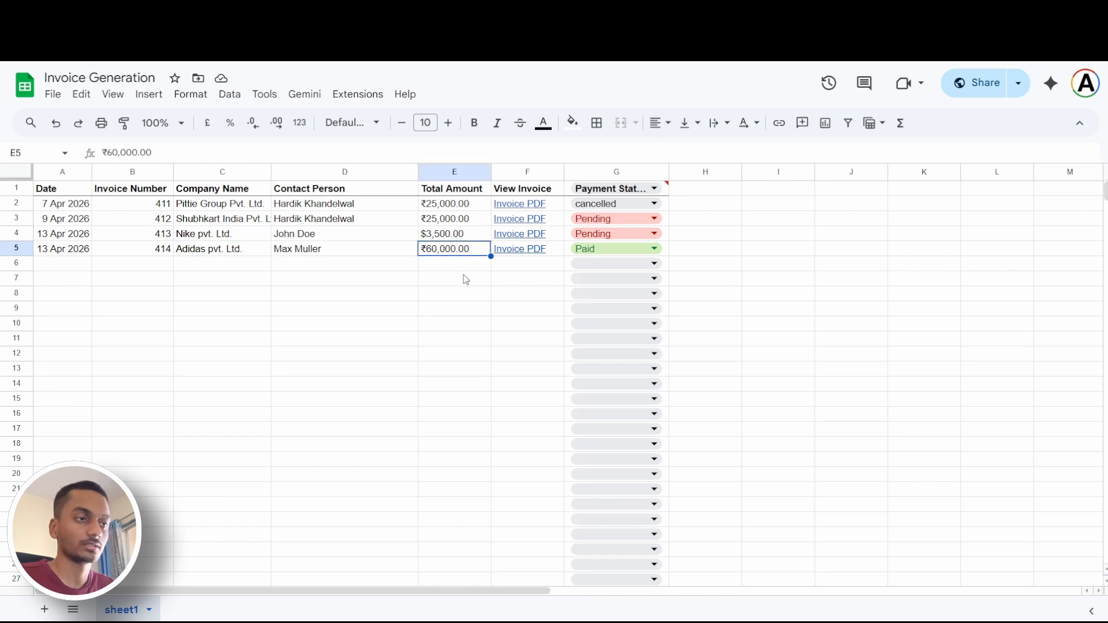
pyautogui.click(523, 254)
pyautogui.click(549, 279)
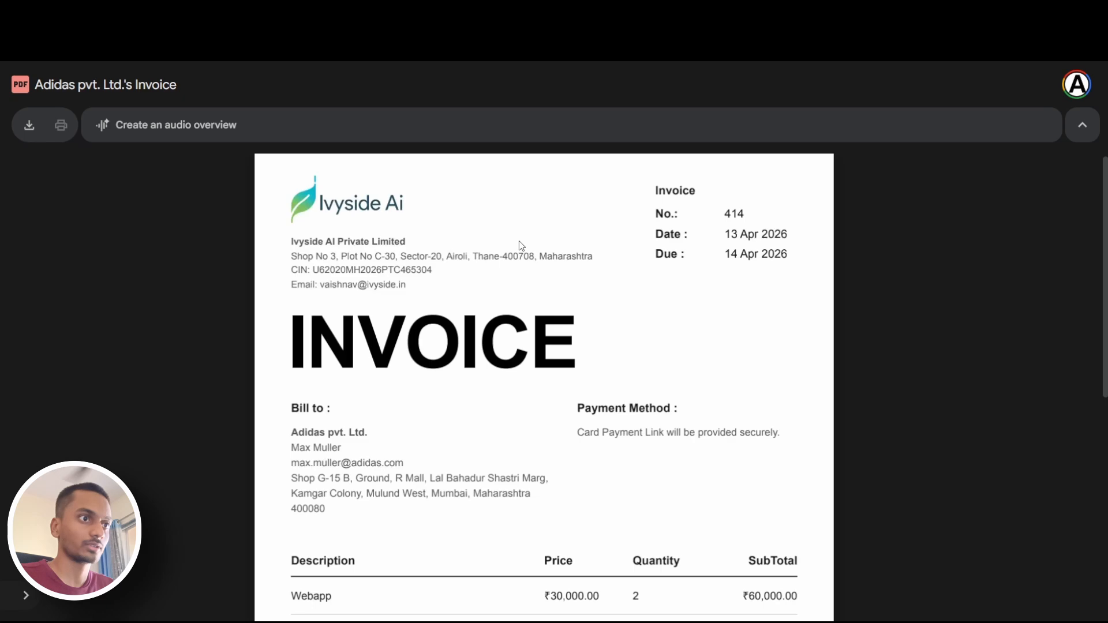
# Check the Adidas pvt. Ltd. row's payment status in the spreadsheet, then read its invoice PDF down to the closing payment note
pyautogui.click(315, 13)
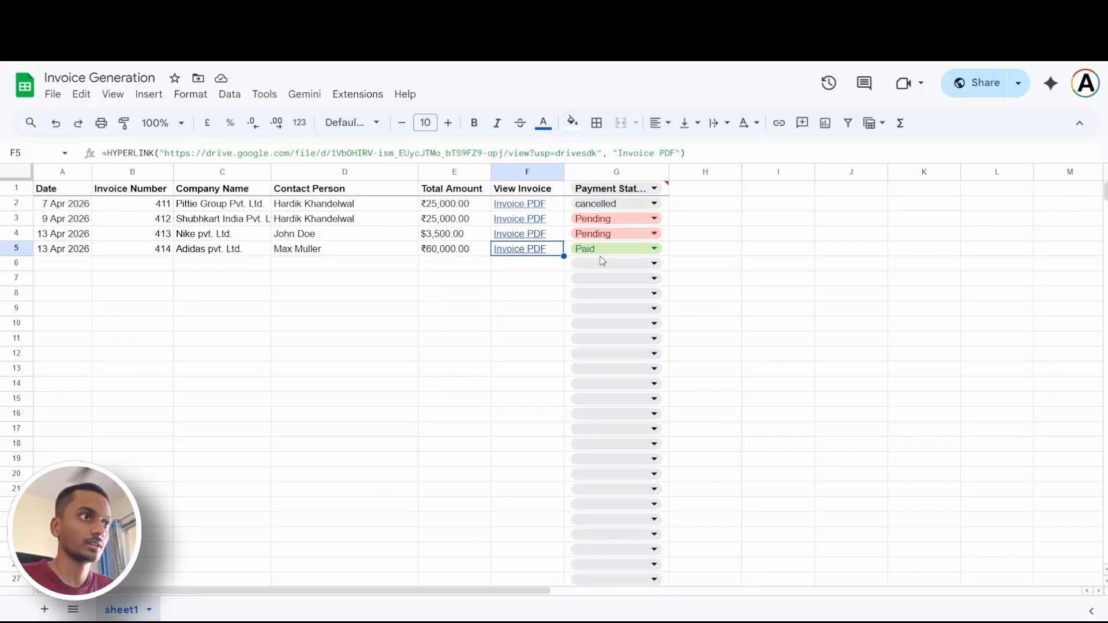
pyautogui.click(445, 12)
pyautogui.scroll(-7, 610, 394)
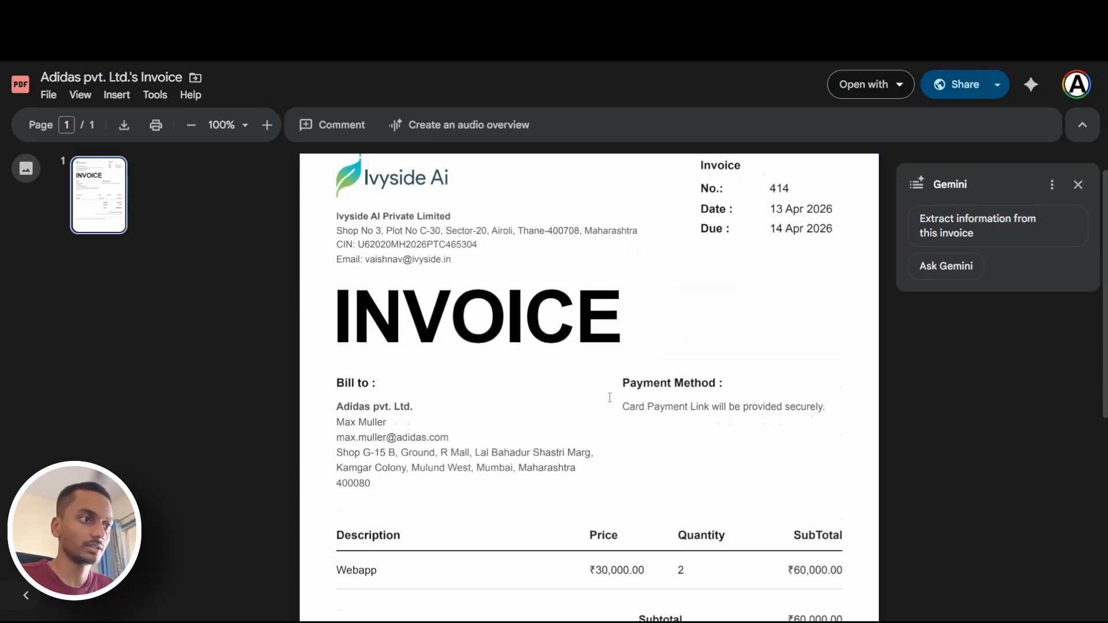
pyautogui.moveTo(344, 428); pyautogui.dragTo(660, 428)
pyautogui.click(438, 447)
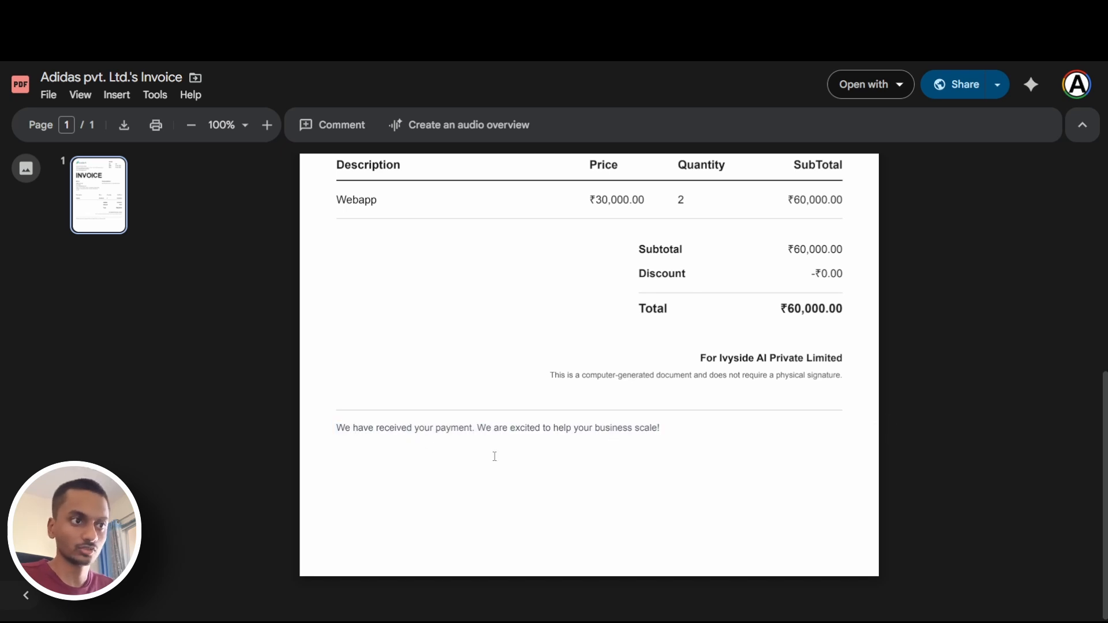
pyautogui.scroll(7, 494, 457)
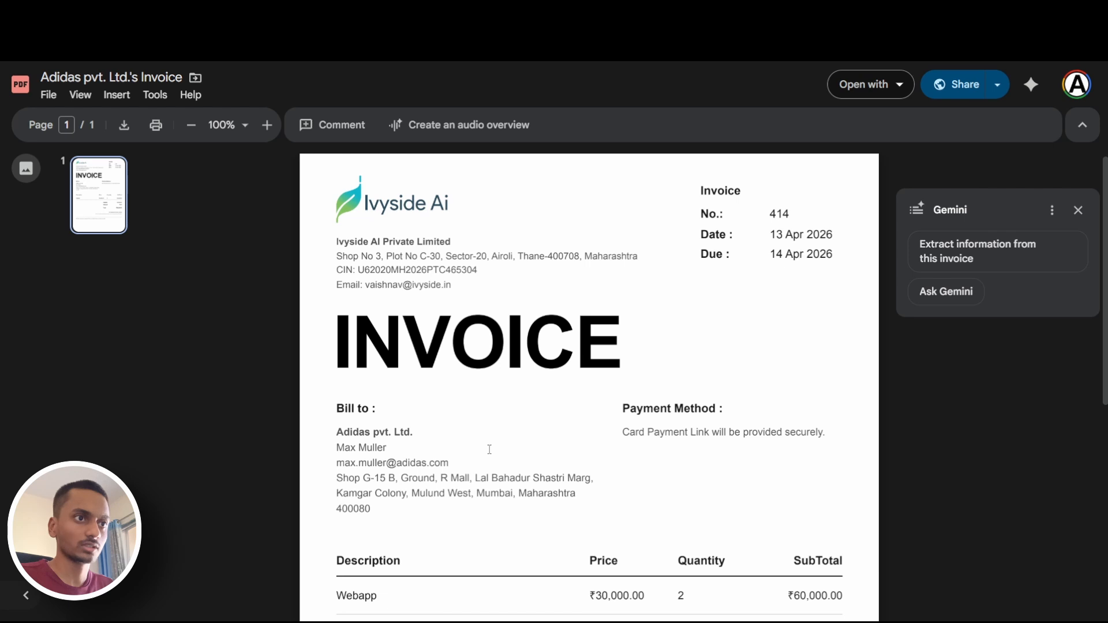
# Highlight the invoice number in the PDF header and compare it with the Invoice Number cells of the Nike and Adidas rows
pyautogui.moveTo(750, 208)
pyautogui.mouseDown()
pyautogui.moveTo(796, 218)
pyautogui.moveTo(744, 216)
pyautogui.mouseUp()
pyautogui.click(795, 218)
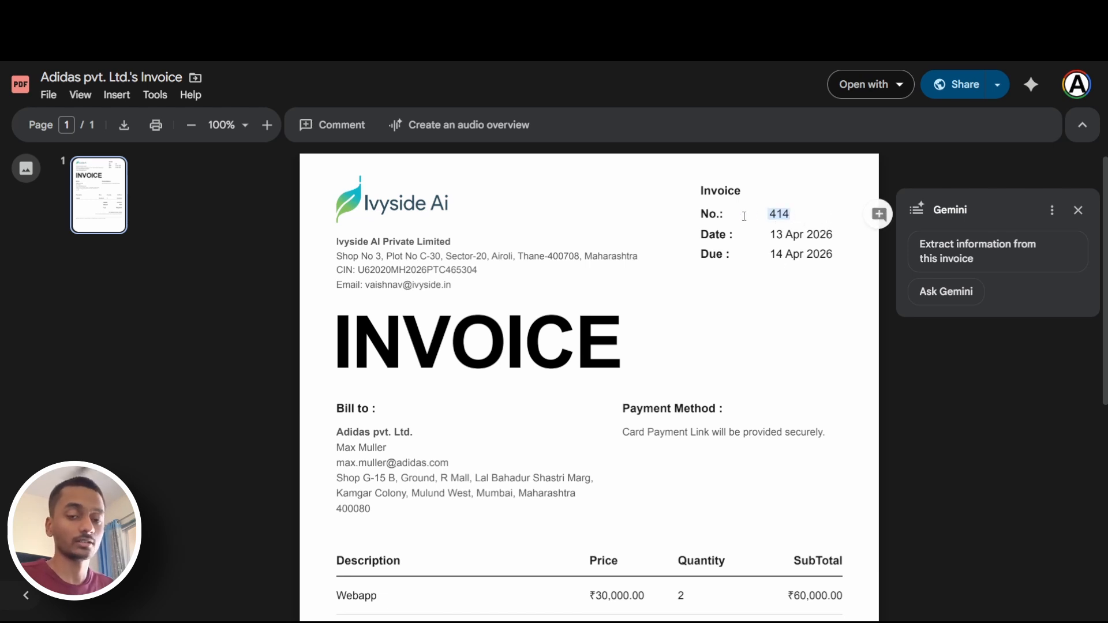
pyautogui.click(758, 224)
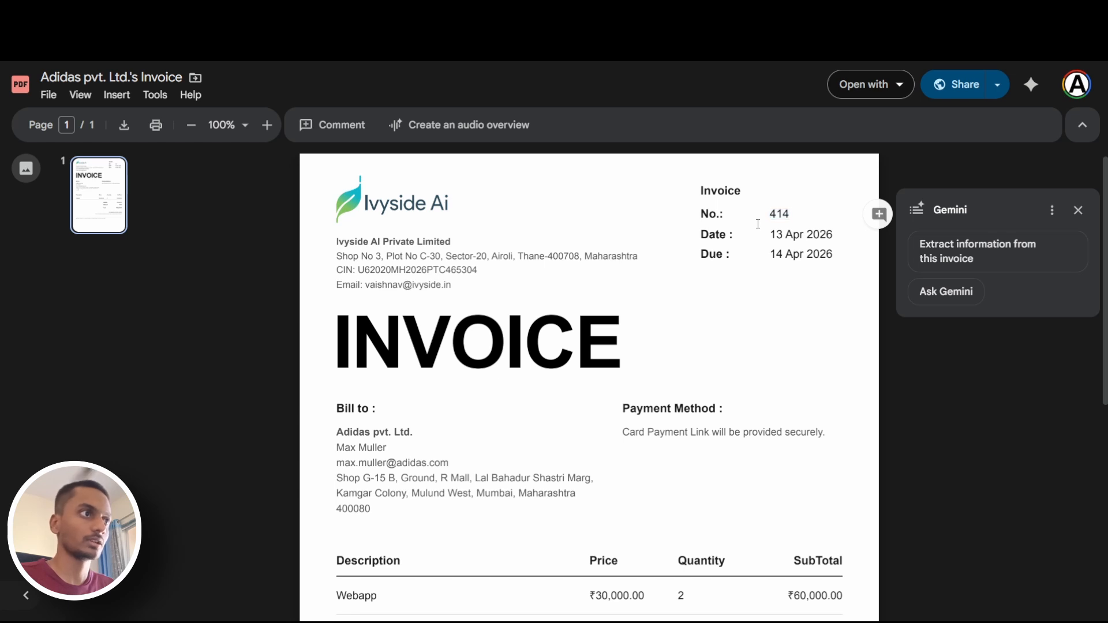
pyautogui.moveTo(765, 220); pyautogui.dragTo(791, 215)
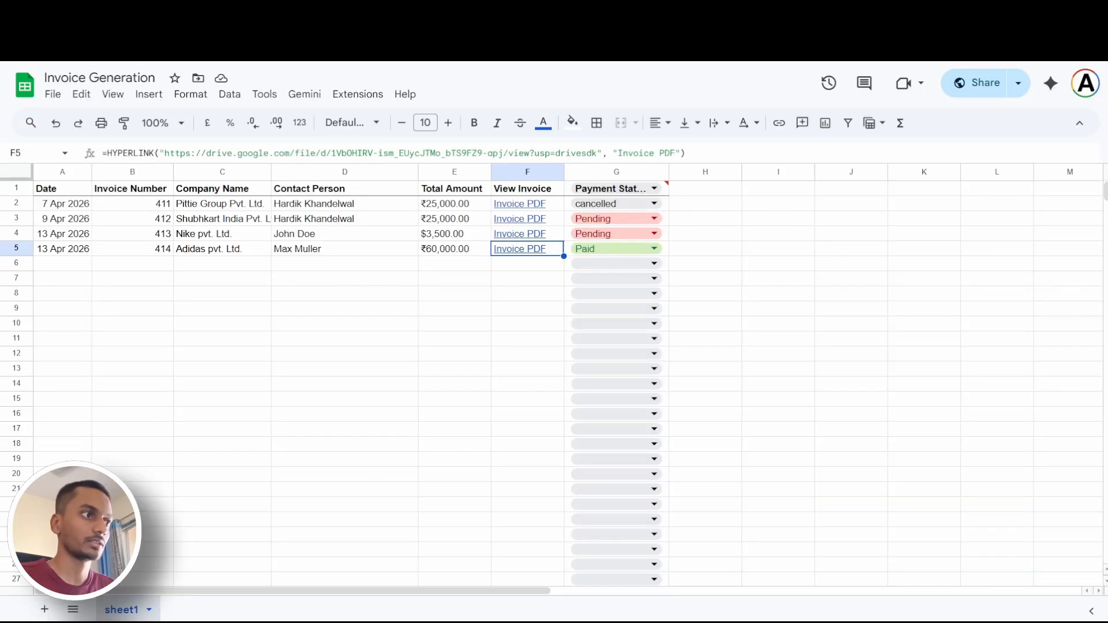
pyautogui.click(144, 231)
pyautogui.click(157, 248)
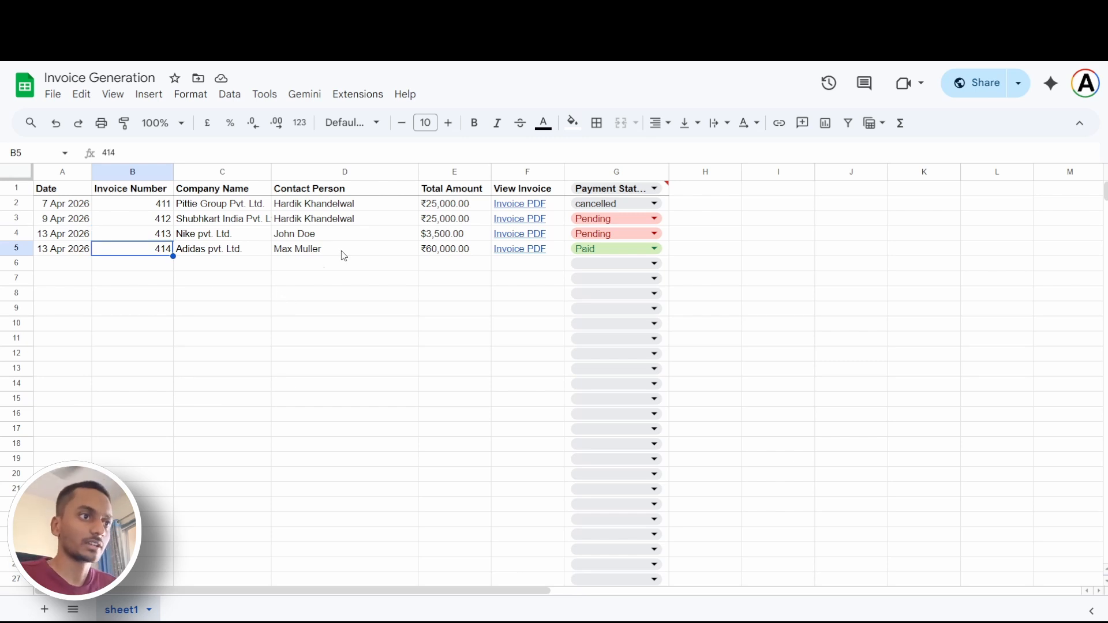
# View the Payment Status options of the Adidas pvt. Ltd. row and close them without choosing another status
pyautogui.press('Right')
pyautogui.press('Right')
pyautogui.press('Right')
pyautogui.press('Right')
pyautogui.press('Right')
pyautogui.press('Return')
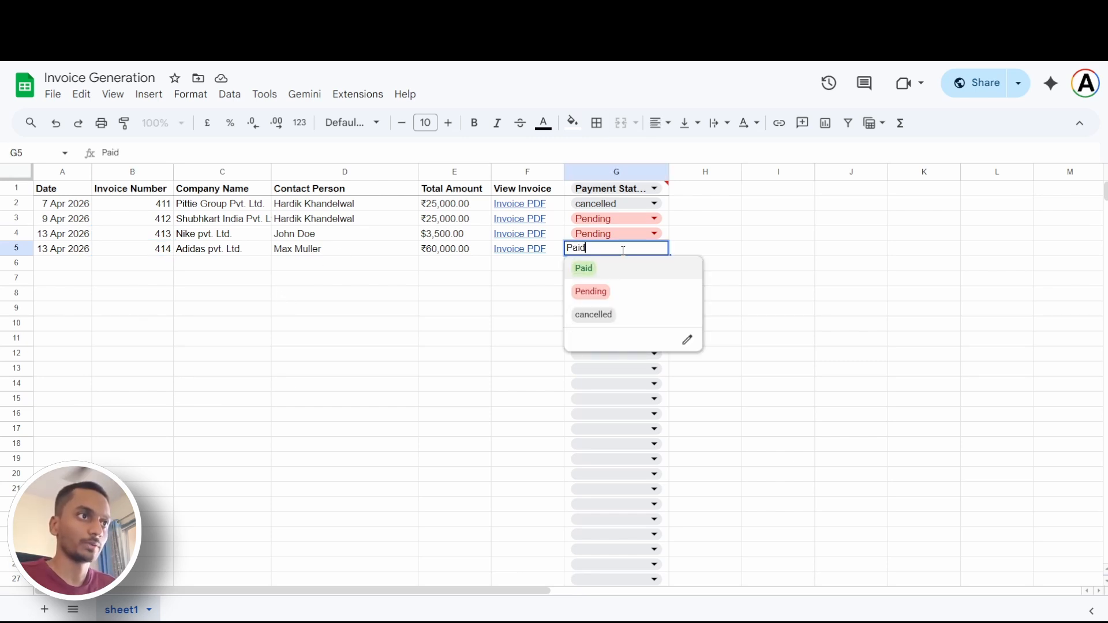
pyautogui.click(486, 281)
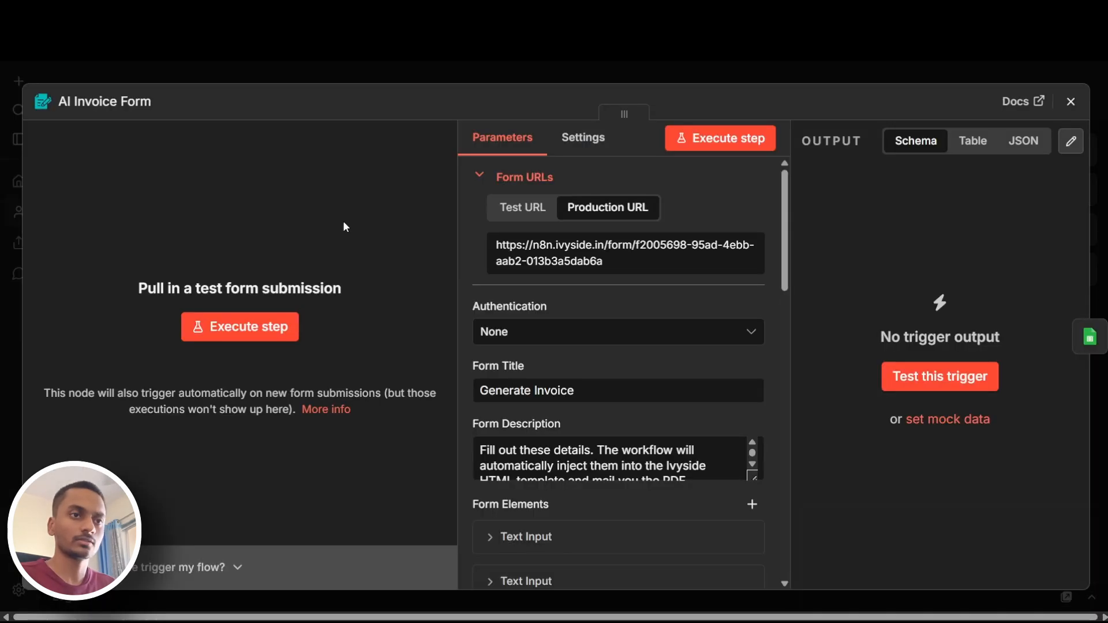
# In the n8n workflow, close the AI Invoice Form node, review the Daily 9AM Trigger's cron schedule, and check the invoice spreadsheet
pyautogui.click(1071, 101)
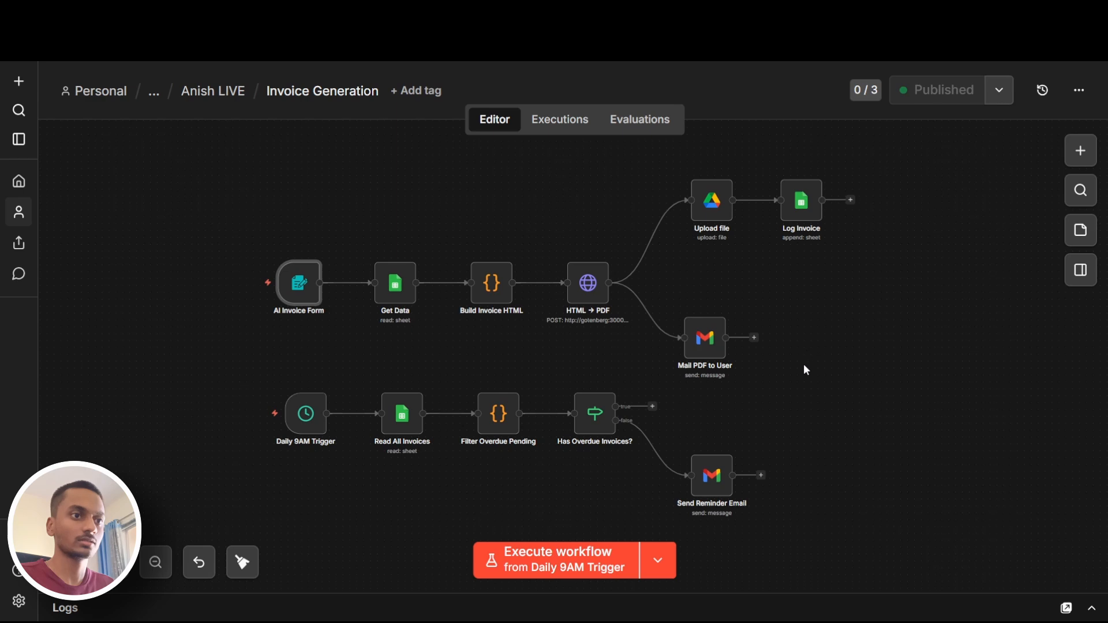
pyautogui.scroll(-2, 841, 353)
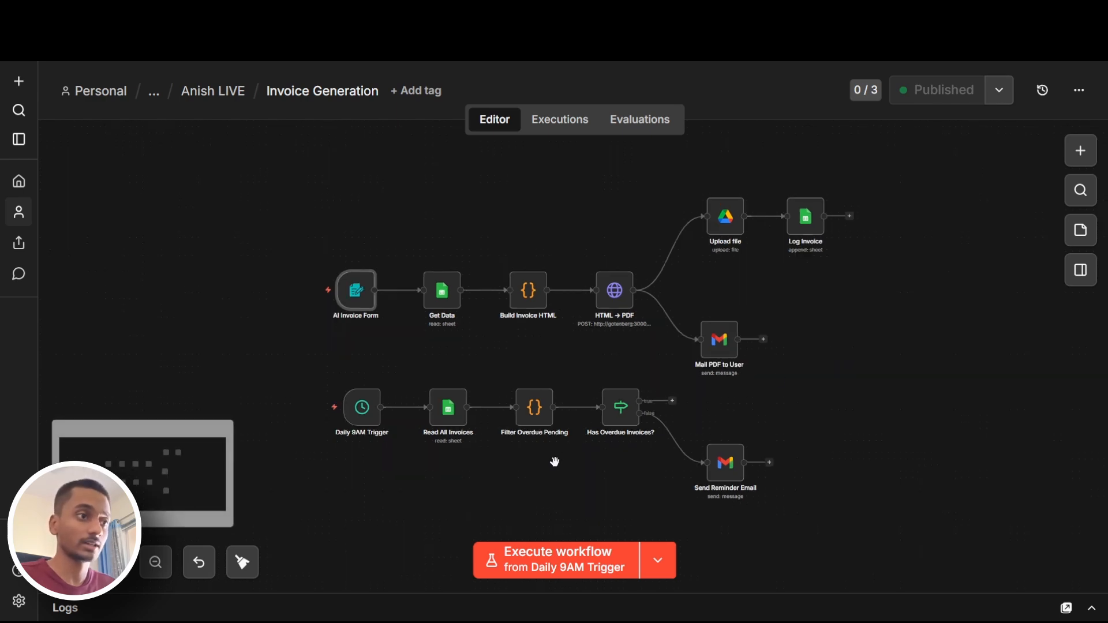
pyautogui.scroll(-2, 565, 479)
pyautogui.hscroll(-2, 565, 478)
pyautogui.moveTo(371, 323); pyautogui.dragTo(819, 479)
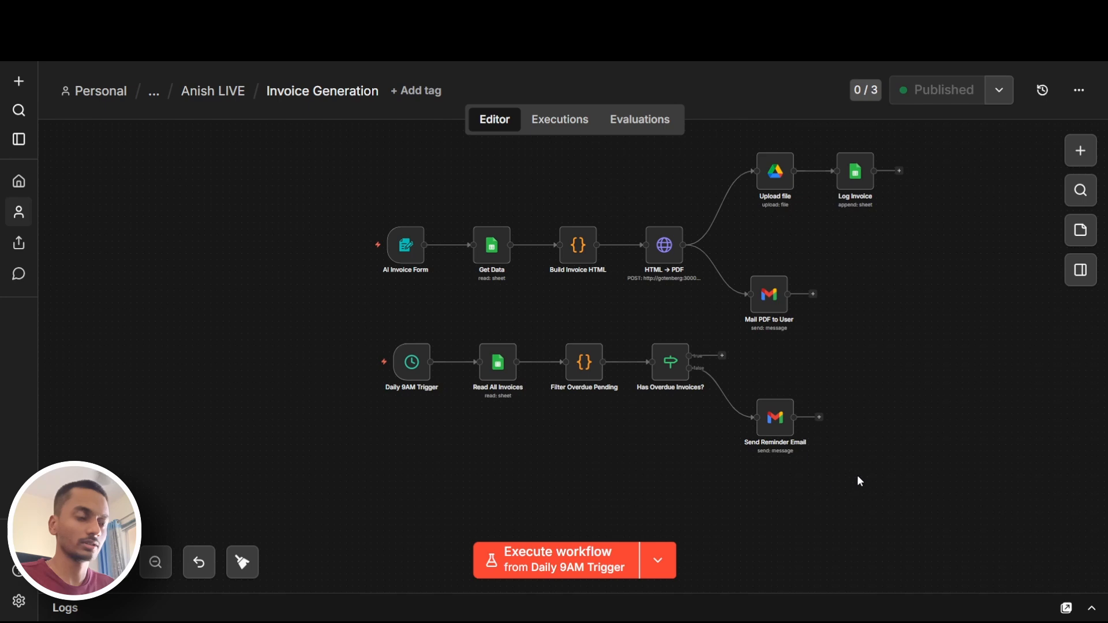
pyautogui.doubleClick(421, 366)
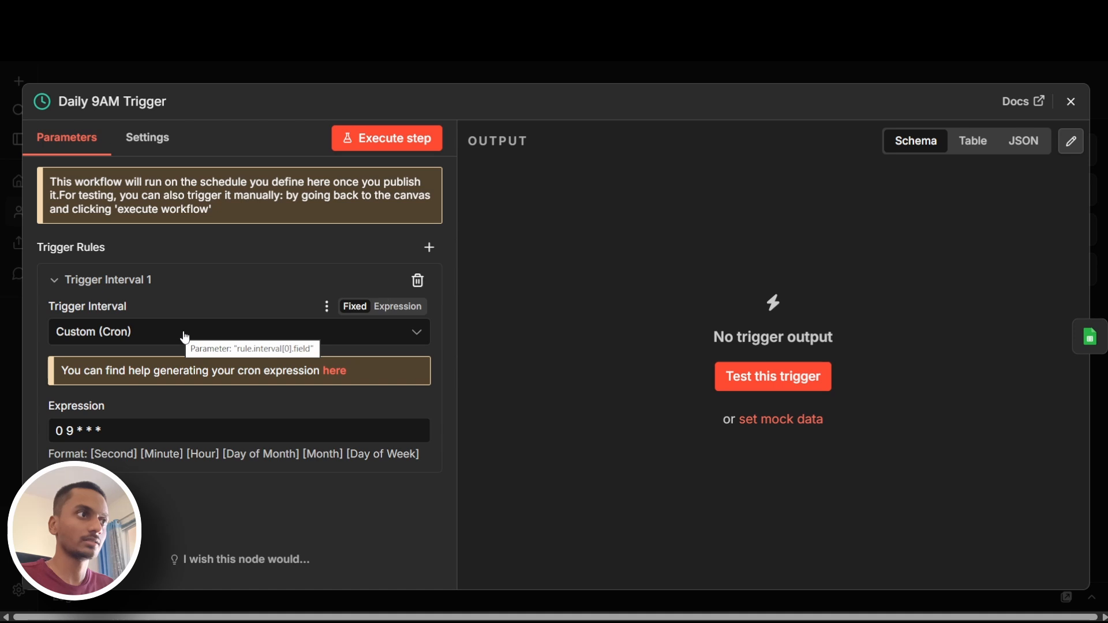
pyautogui.hotkey('ctrl', 'Tab')
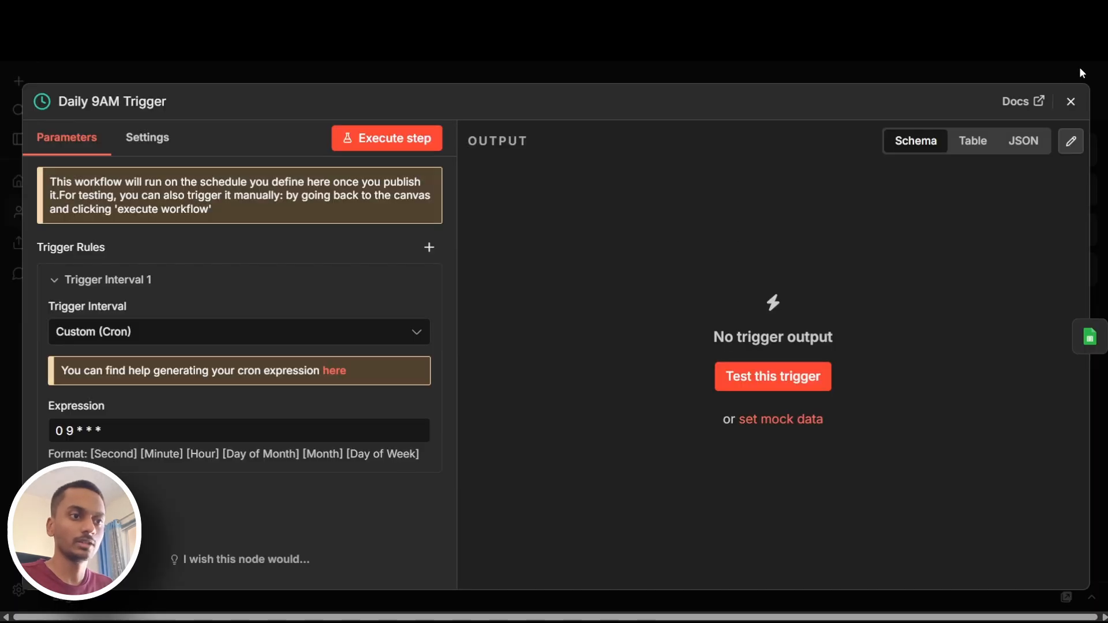
# Close the trigger settings, review the Send Reminder Email node and its full subject expression, and return to the canvas
pyautogui.click(1071, 102)
pyautogui.doubleClick(788, 430)
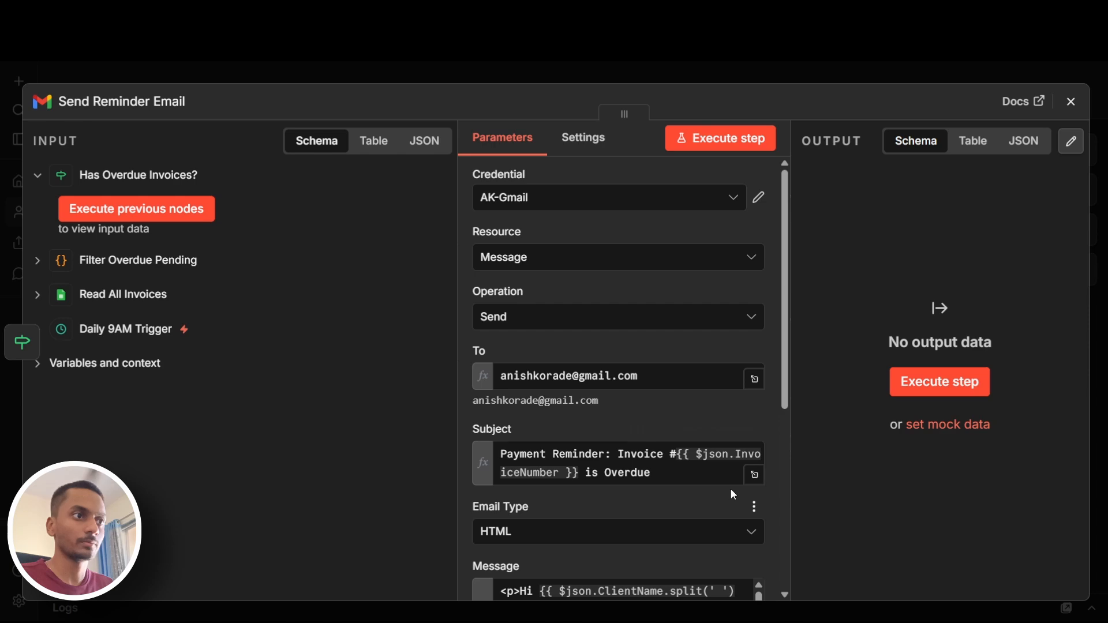
pyautogui.click(755, 475)
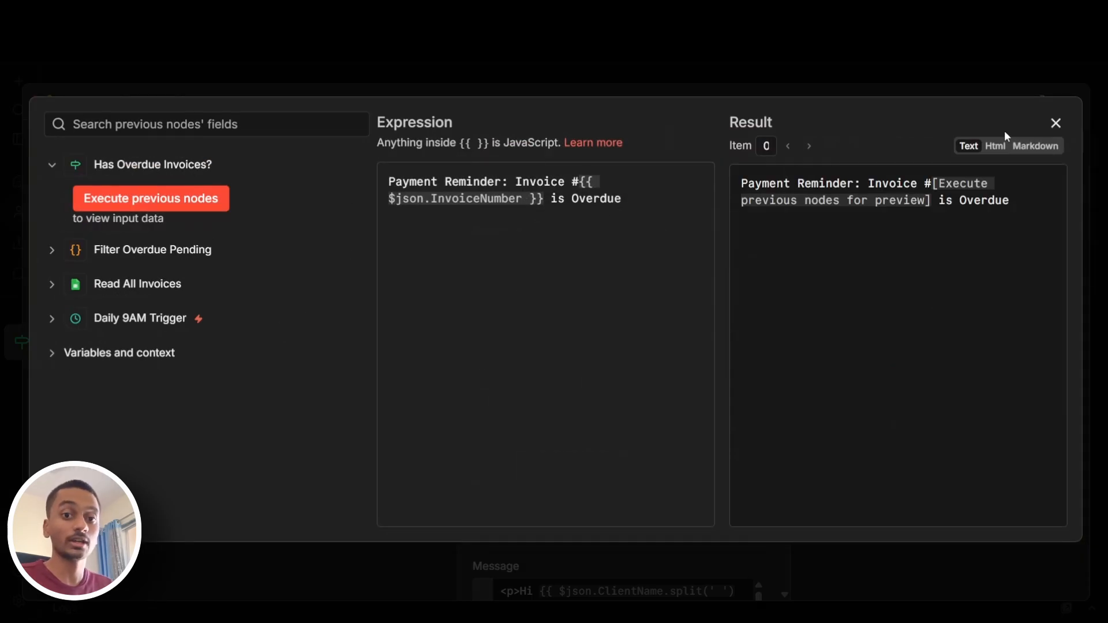
pyautogui.click(1055, 123)
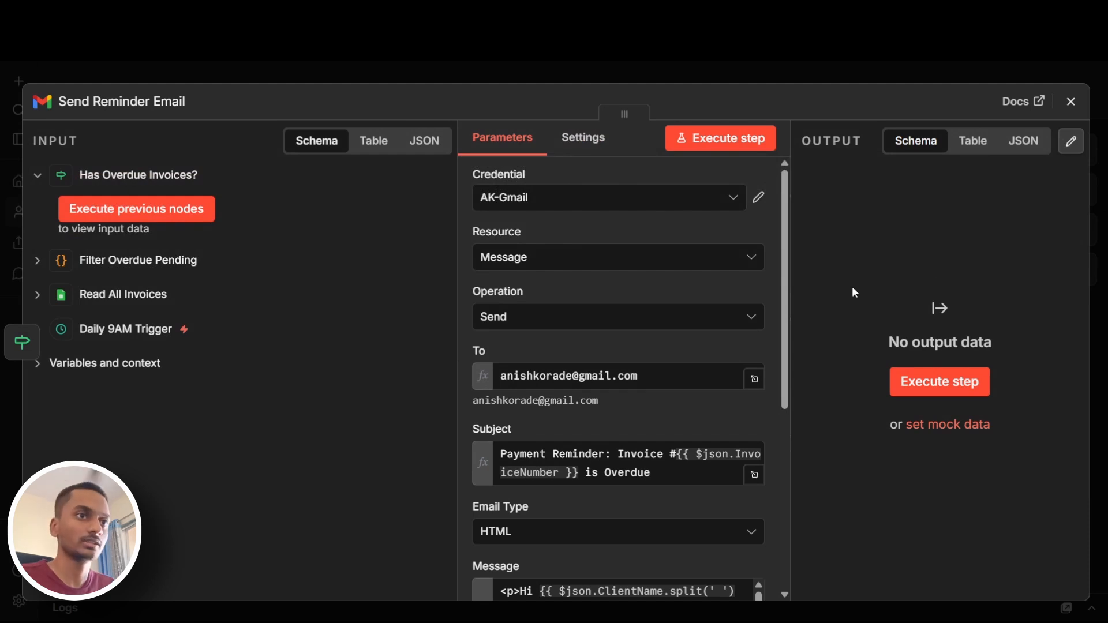
pyautogui.click(1071, 103)
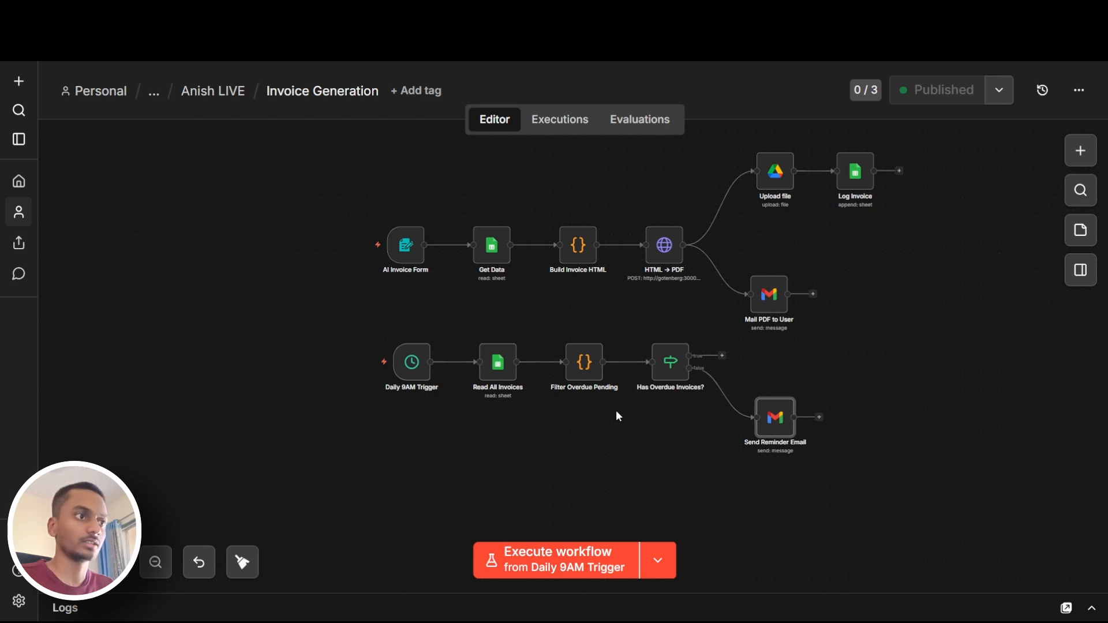
# Check the Payment Status column in the Invoice Generation spreadsheet and return to the n8n workflow canvas
pyautogui.click(398, 13)
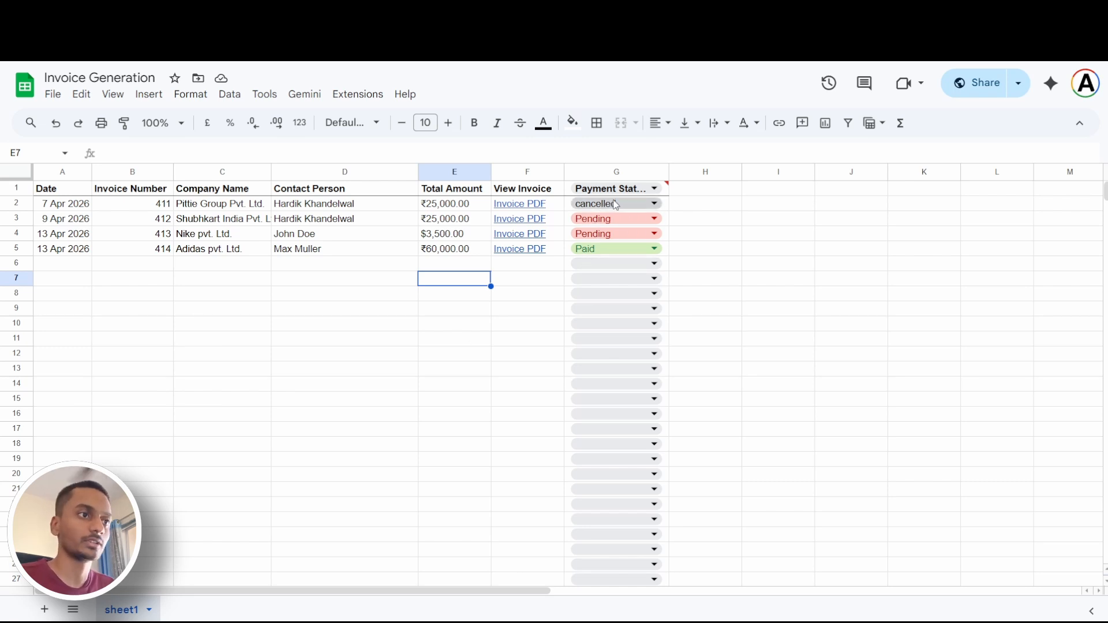
pyautogui.click(462, 372)
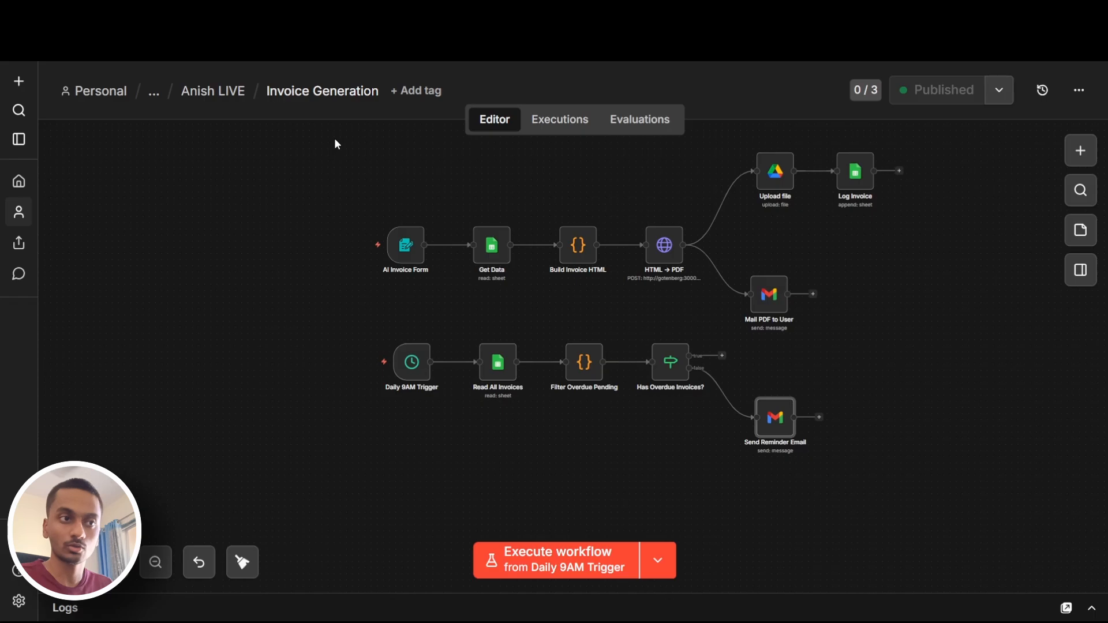
pyautogui.moveTo(897, 374); pyautogui.dragTo(896, 404)
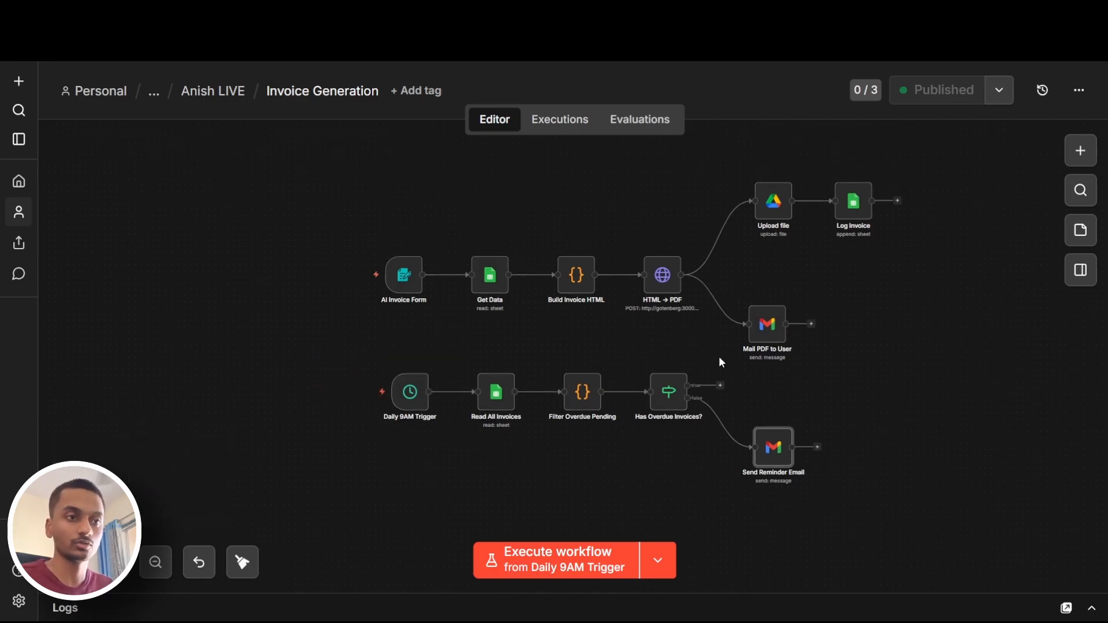
# Open the HTML → PDF node, review its request method, Gotenberg URL and headers, and close it
pyautogui.doubleClick(664, 277)
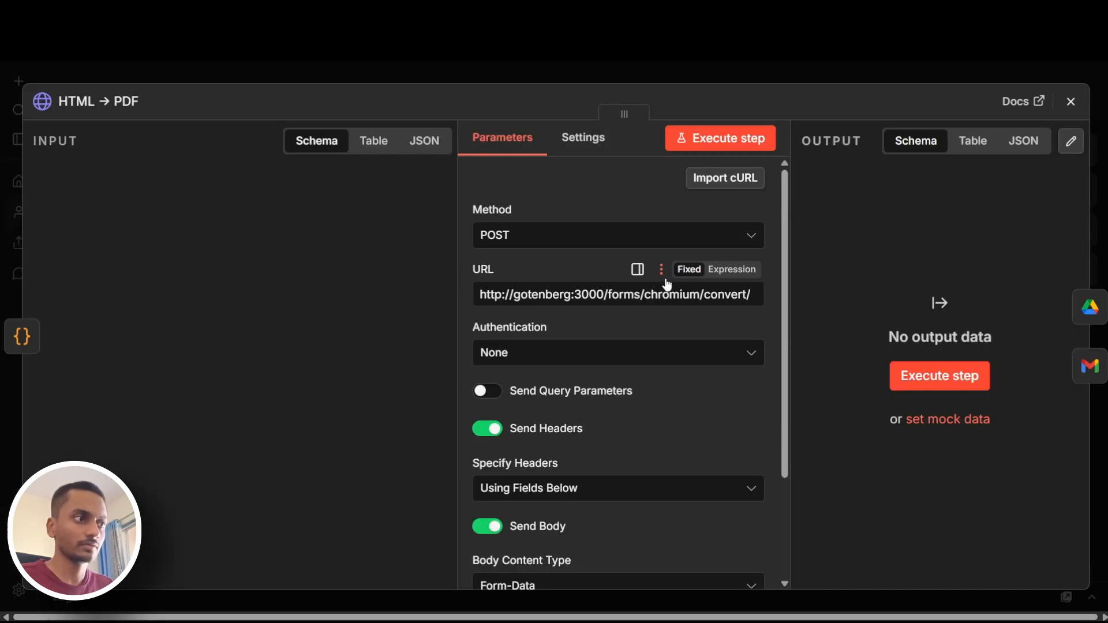
pyautogui.scroll(-2, 543, 407)
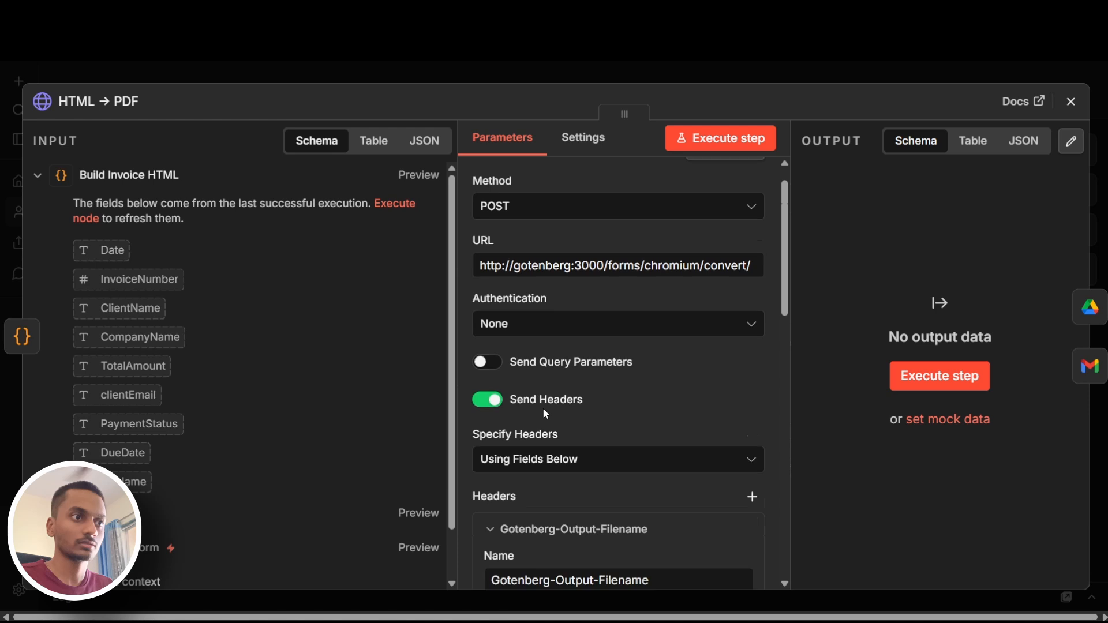
pyautogui.scroll(2, 570, 369)
pyautogui.doubleClick(531, 296)
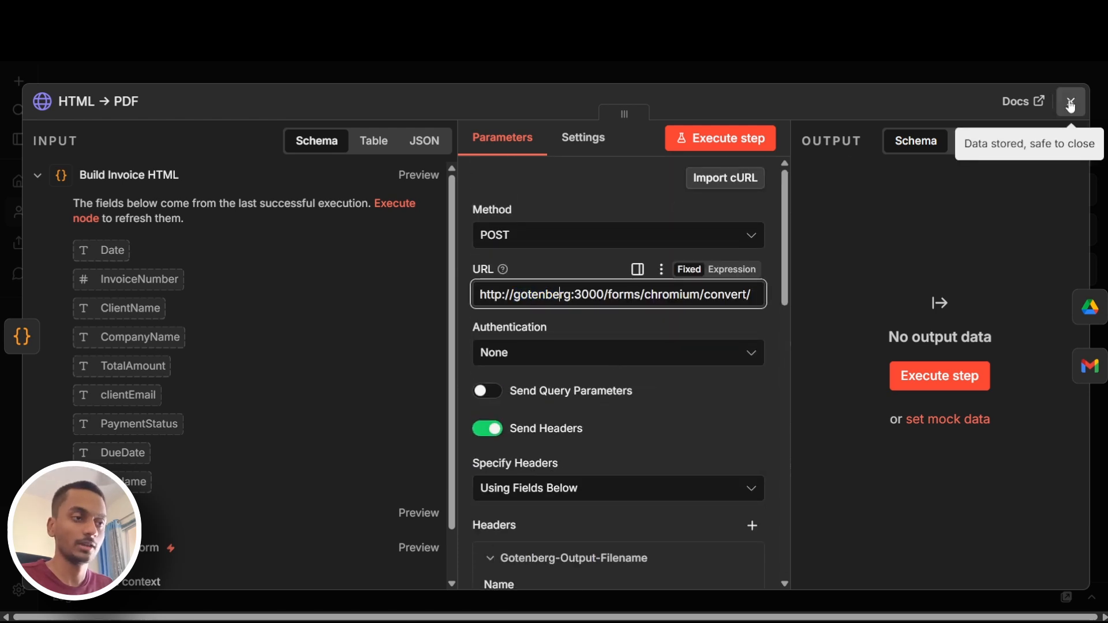
pyautogui.click(1071, 104)
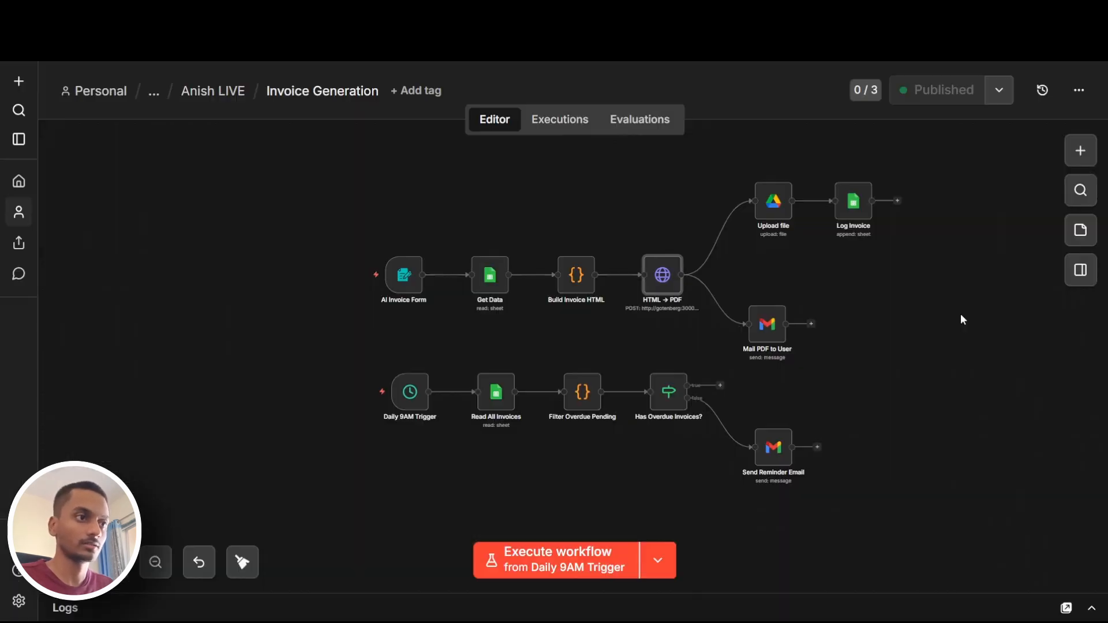
# Open the Build Invoice HTML node, read through its JavaScript in the enlarged editor, and close the editor
pyautogui.doubleClick(577, 287)
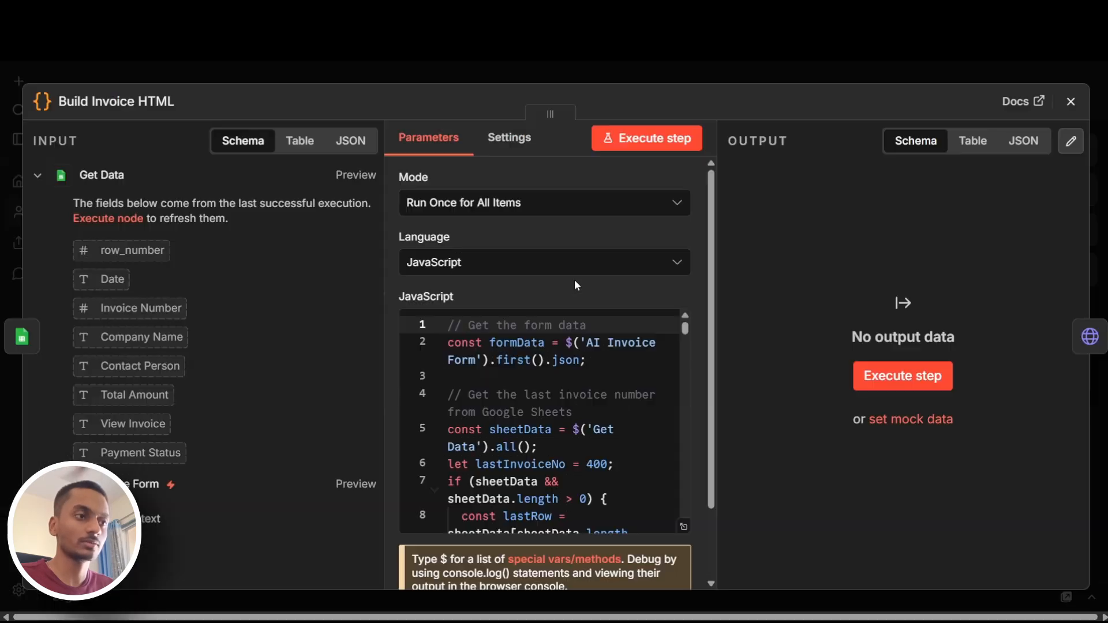
pyautogui.click(684, 527)
pyautogui.scroll(-20, 515, 314)
pyautogui.scroll(-20, 516, 313)
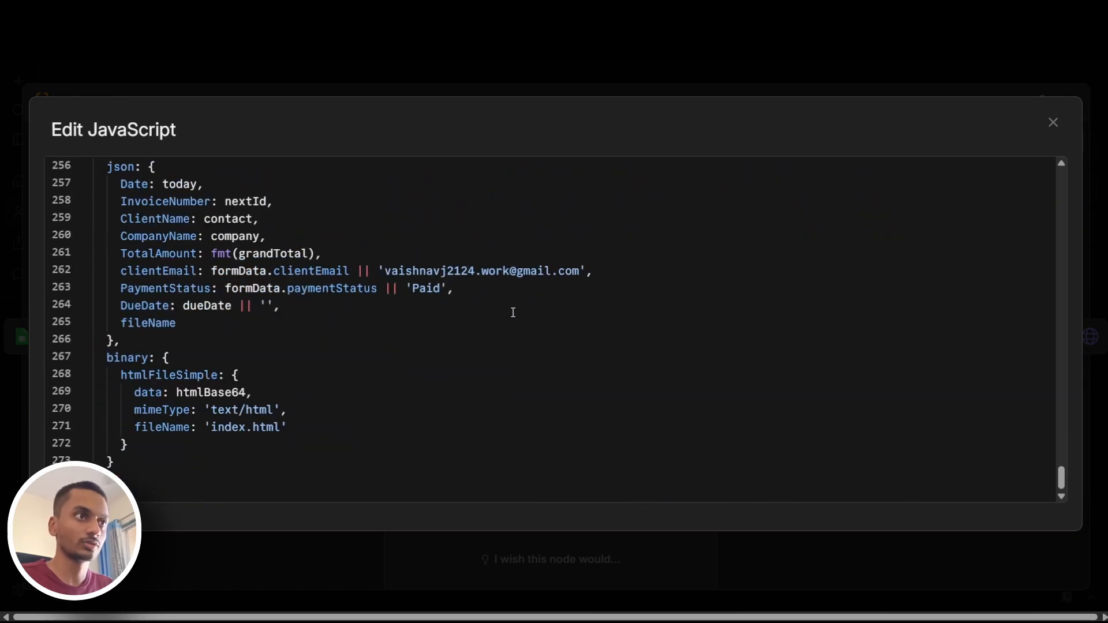
pyautogui.scroll(20, 513, 312)
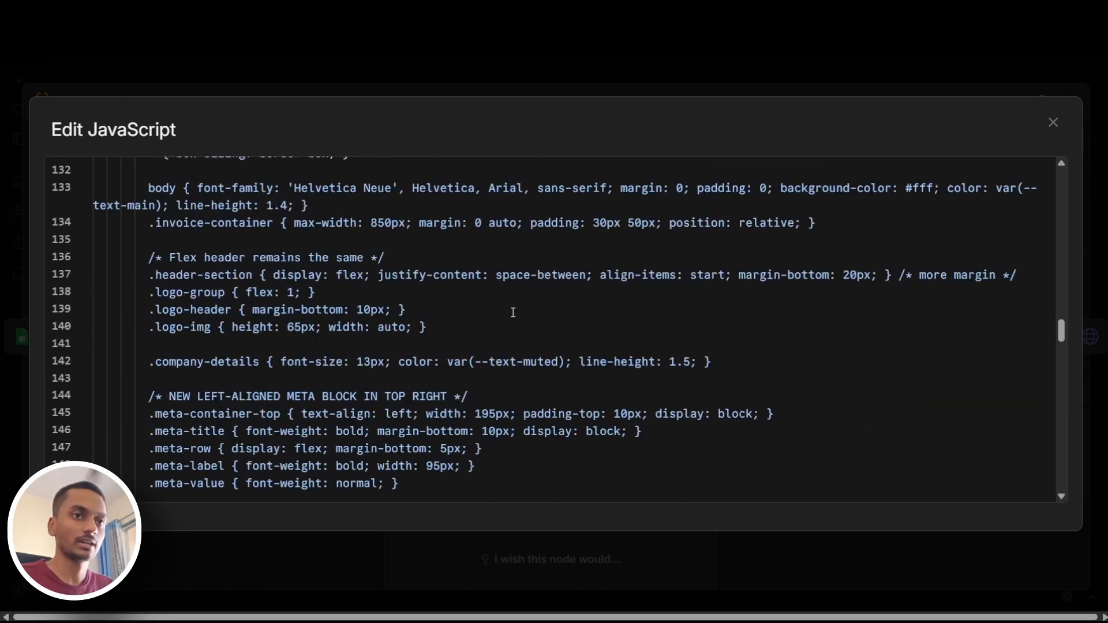
pyautogui.scroll(14, 513, 312)
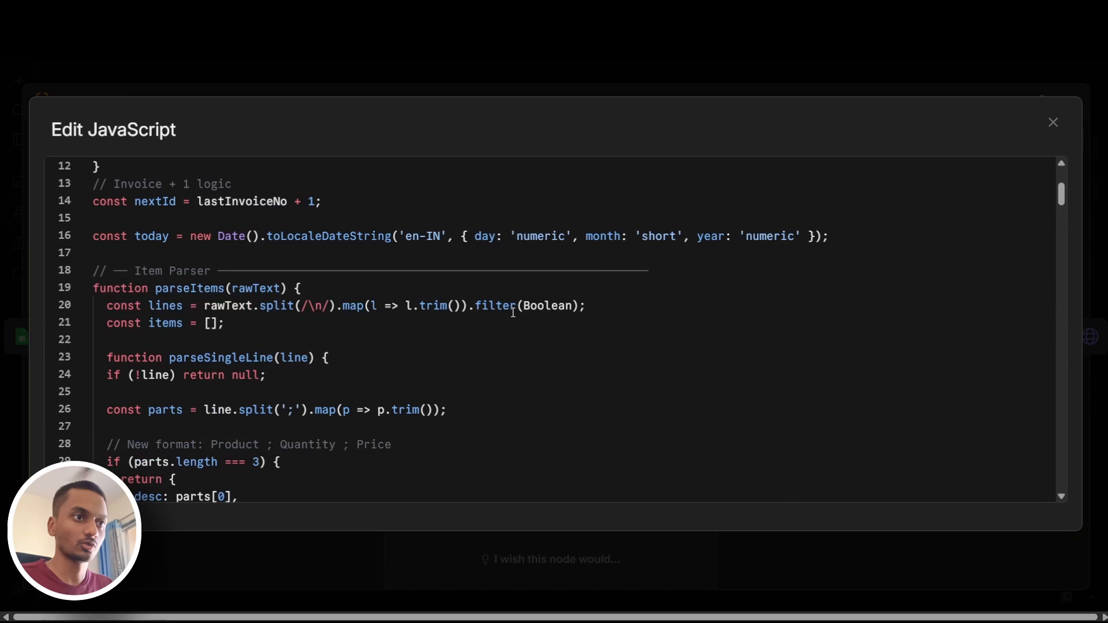
pyautogui.click(1052, 123)
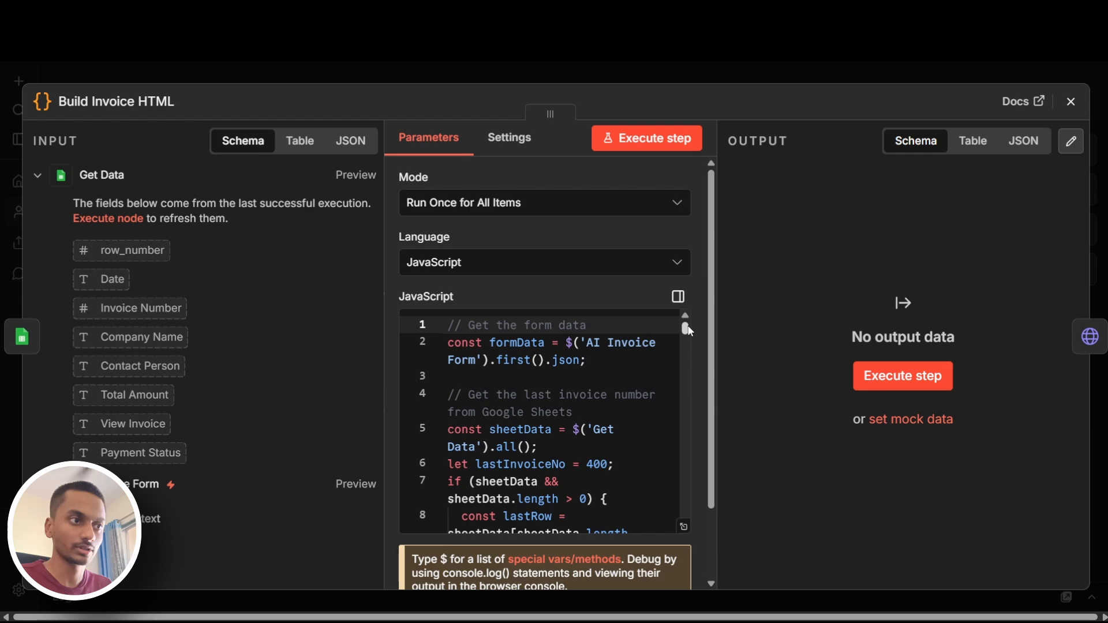
# Reopen the enlarged JavaScript editor to examine the code that reads the last invoice number, then close it
pyautogui.click(685, 528)
pyautogui.click(600, 291)
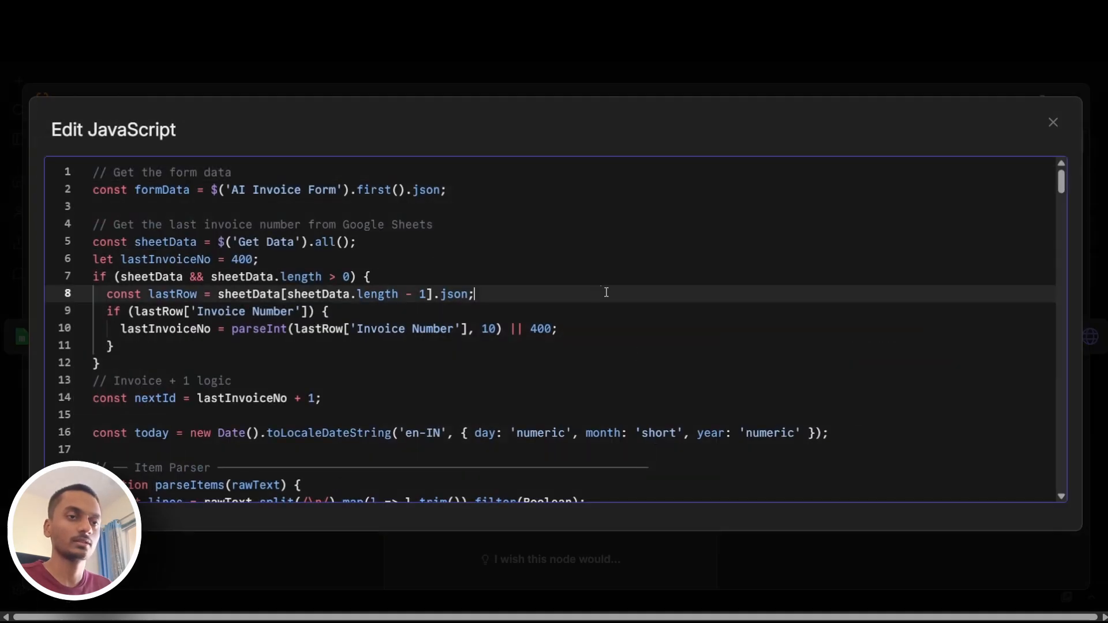
pyautogui.click(1052, 123)
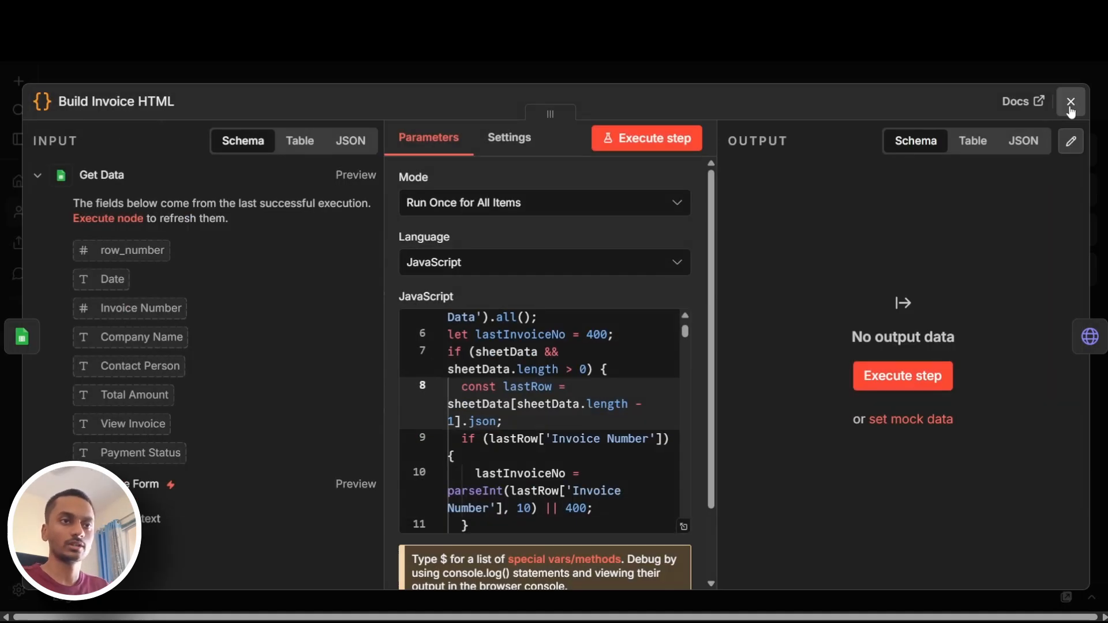